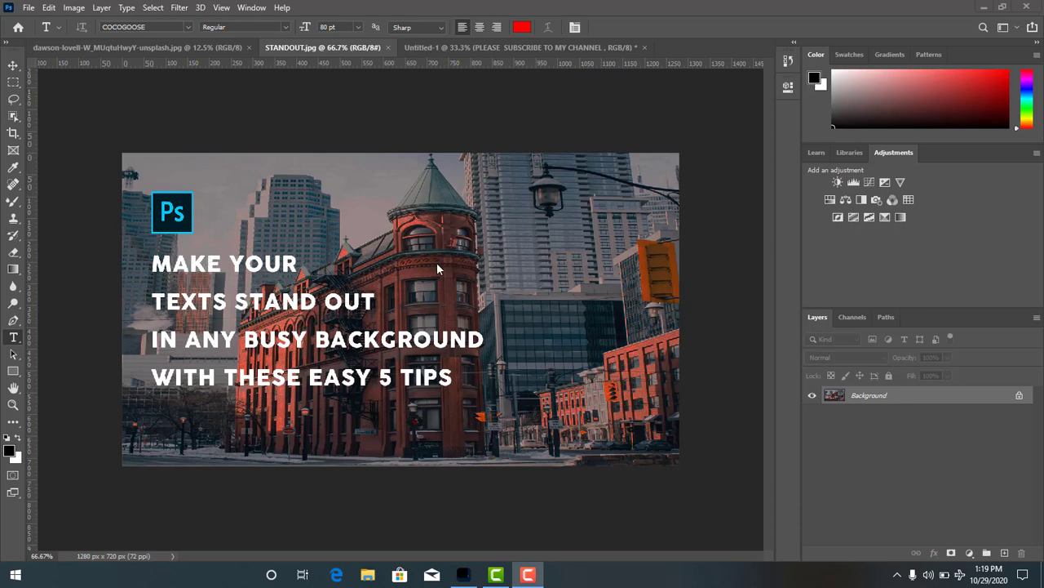
# Step: Switch to the 'PLEASE SUBSCRIBE TO MY CHANNEL' example design document
pyautogui.click(444, 49)
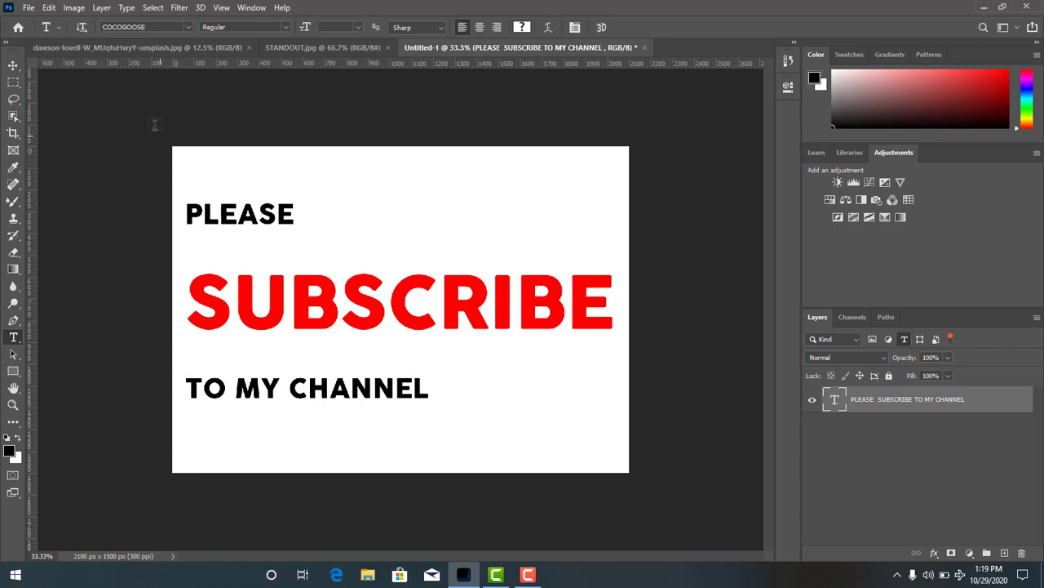
# Step: Bring up the vertical city street photo after glancing at the STANDOUT.jpg example
pyautogui.click(137, 47)
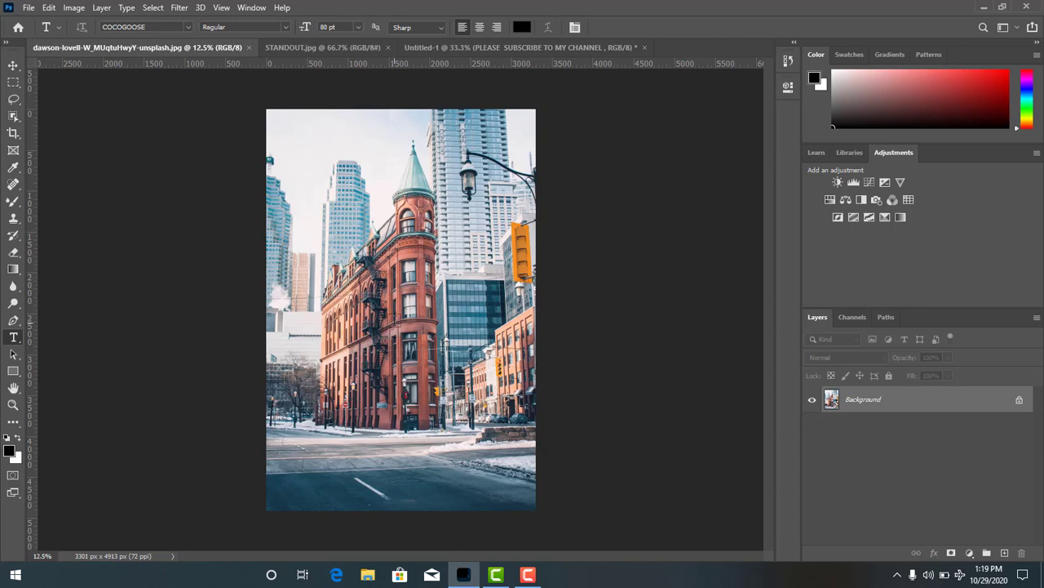
pyautogui.click(354, 47)
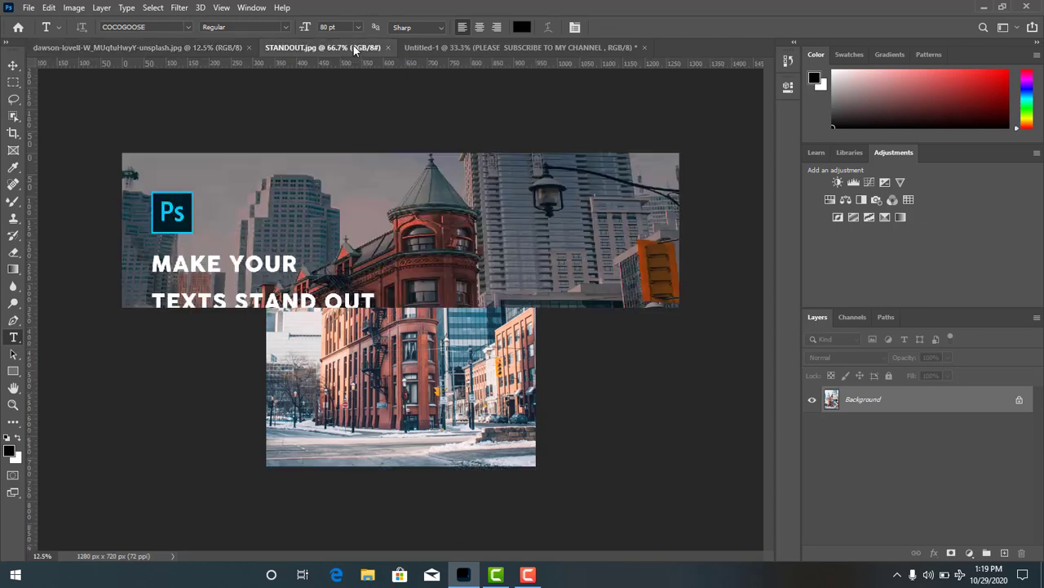
pyautogui.click(162, 46)
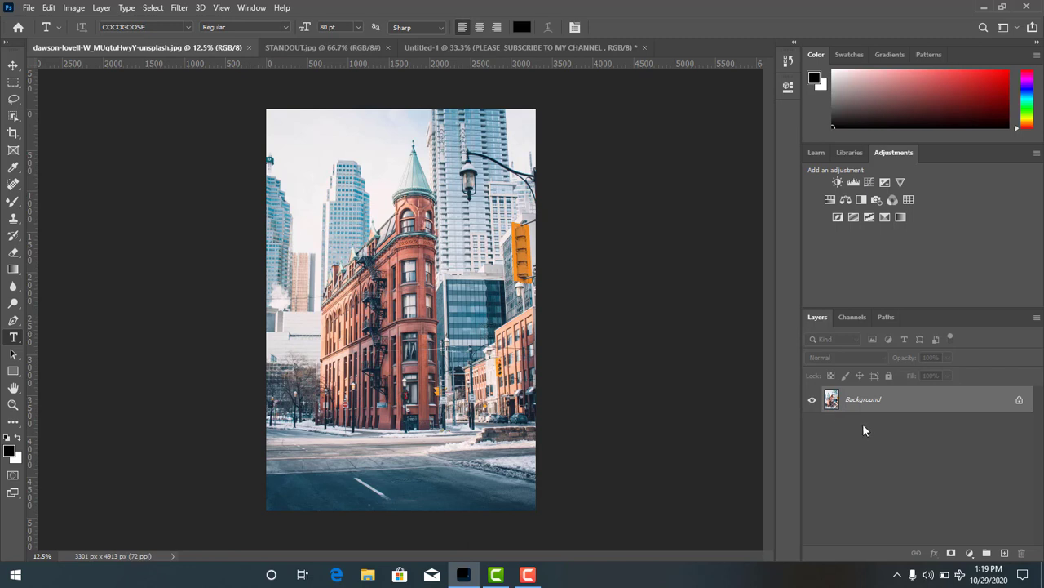
# Step: Unlock the background as Layer 0 and add Brightness/Contrast at brightness -92, contrast 19
pyautogui.click(1017, 401)
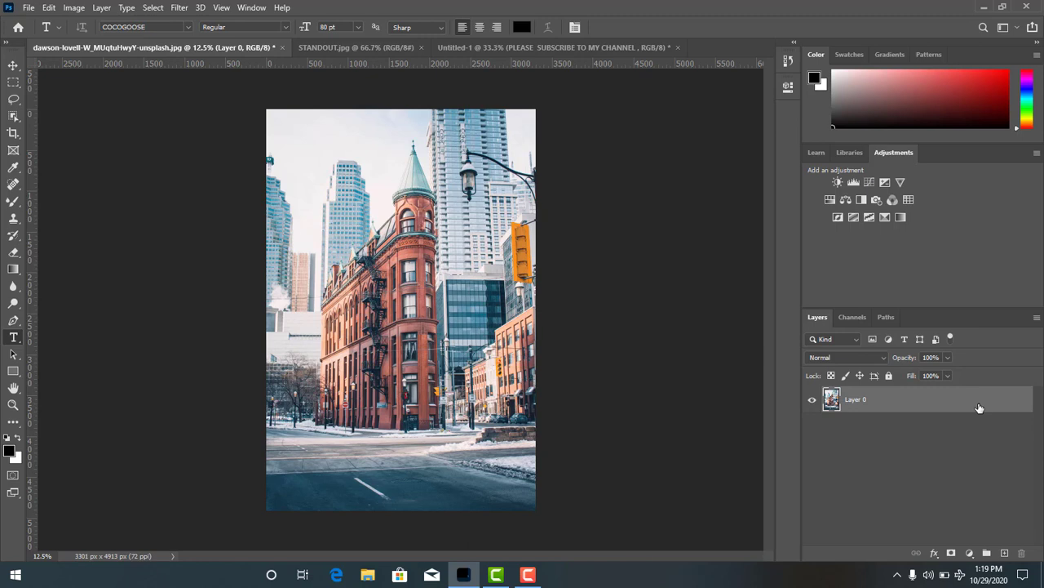
pyautogui.click(971, 554)
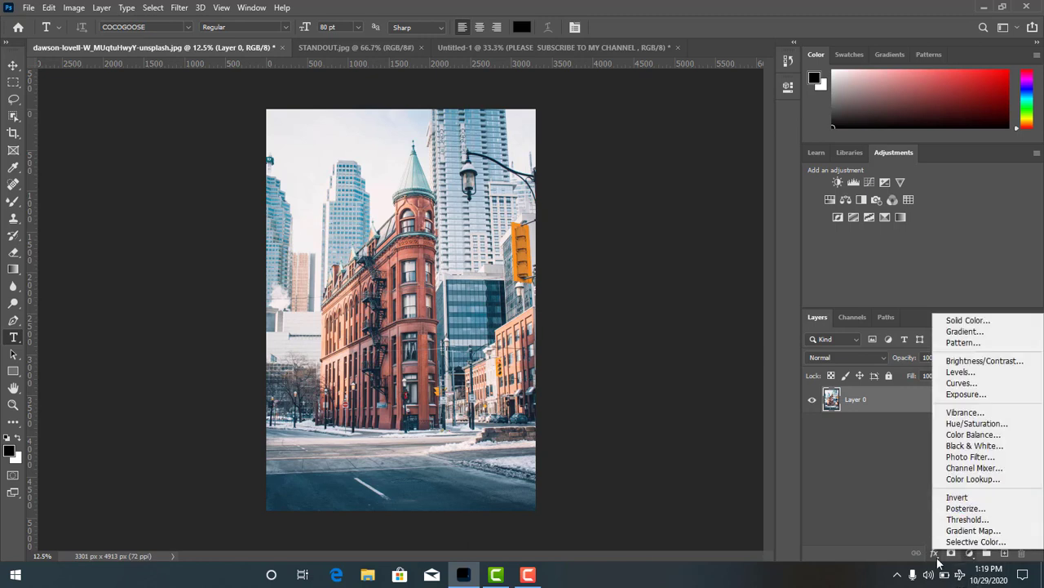
pyautogui.click(938, 560)
pyautogui.click(968, 554)
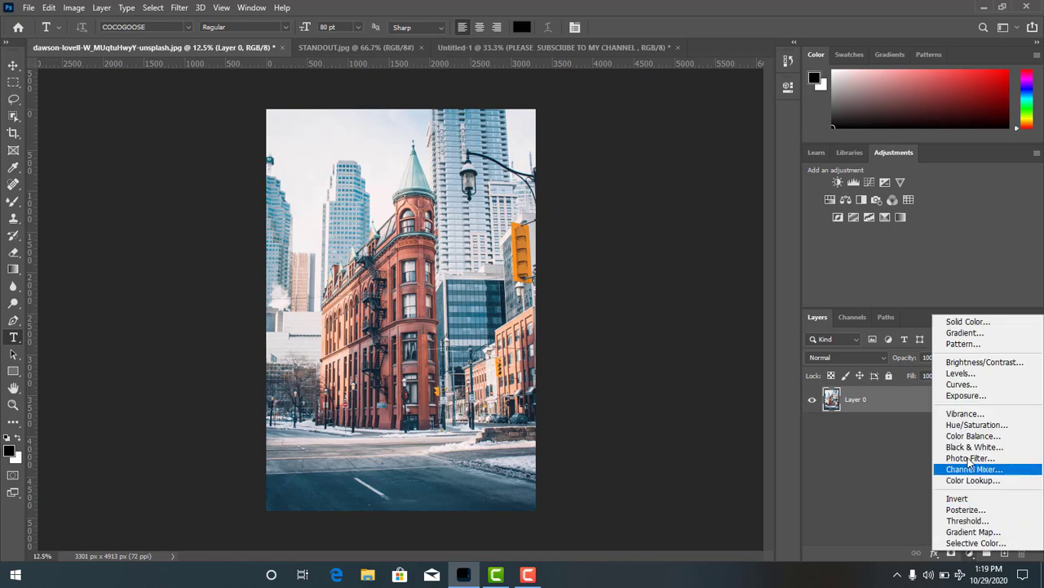
pyautogui.click(965, 362)
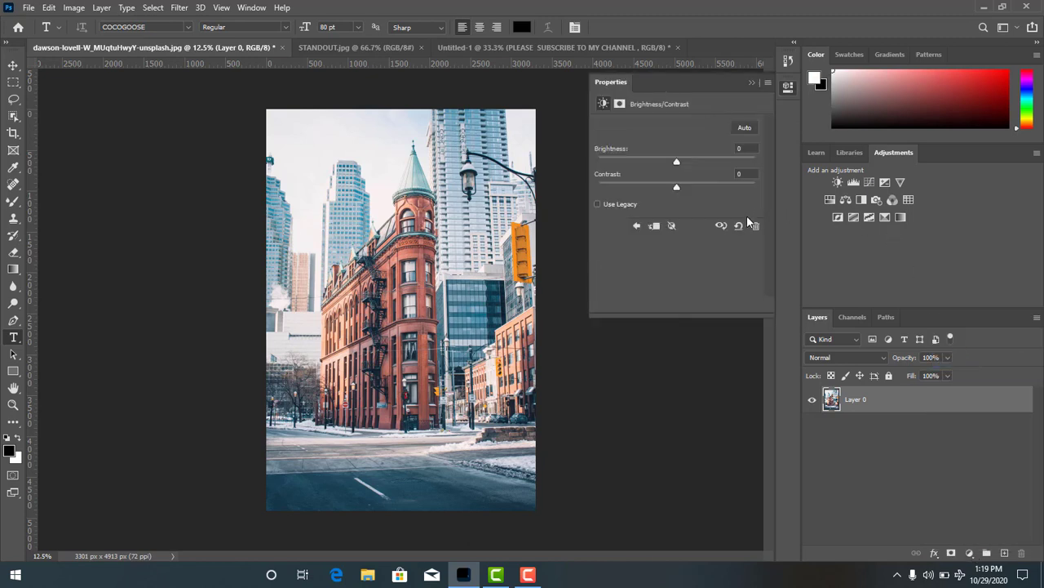
pyautogui.moveTo(674, 165)
pyautogui.mouseDown()
pyautogui.moveTo(627, 161)
pyautogui.moveTo(679, 189)
pyautogui.moveTo(795, 195)
pyautogui.moveTo(693, 198)
pyautogui.mouseUp()
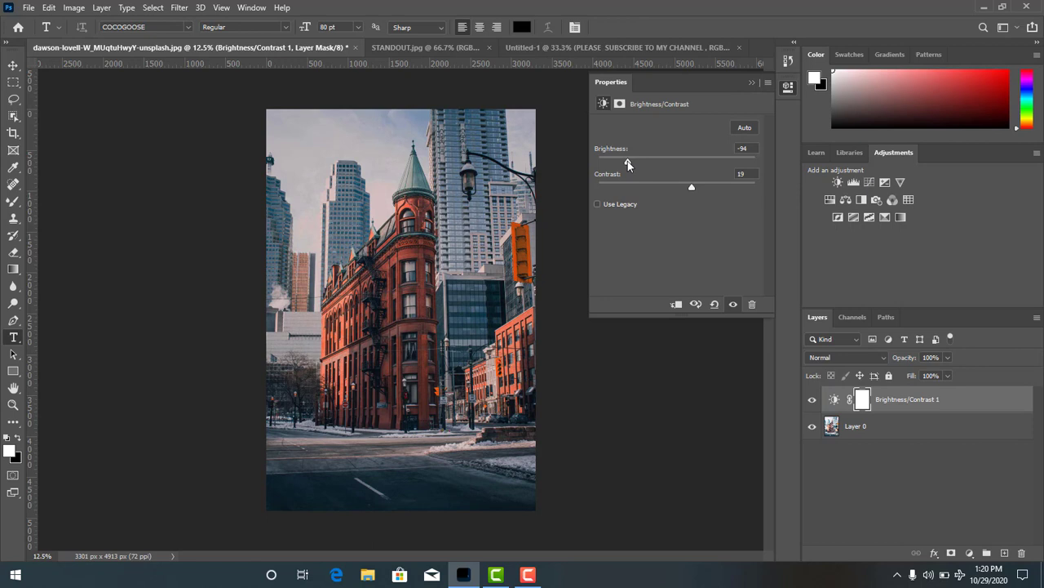
pyautogui.moveTo(628, 161); pyautogui.dragTo(629, 160)
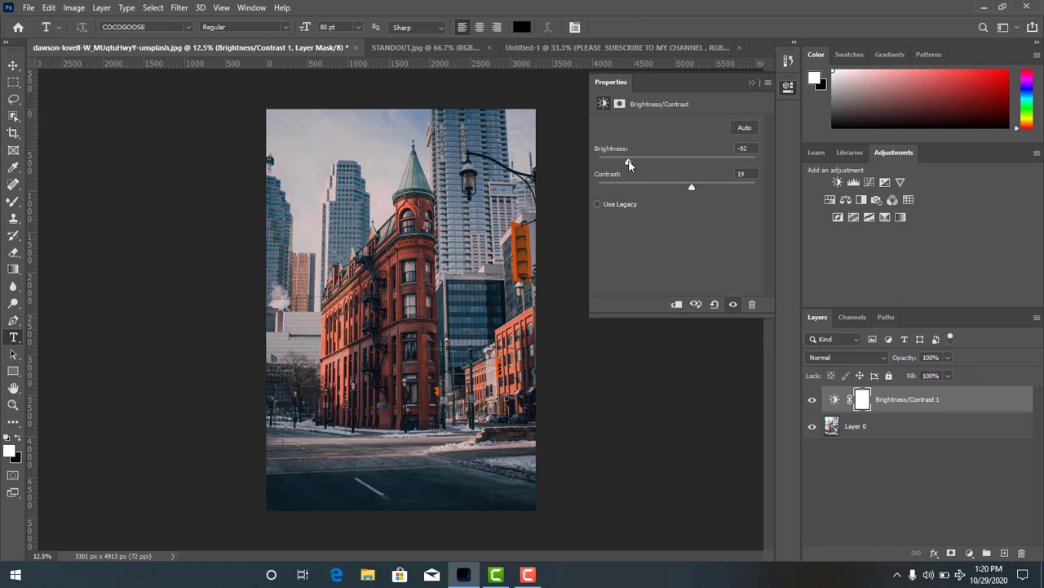
pyautogui.click(753, 82)
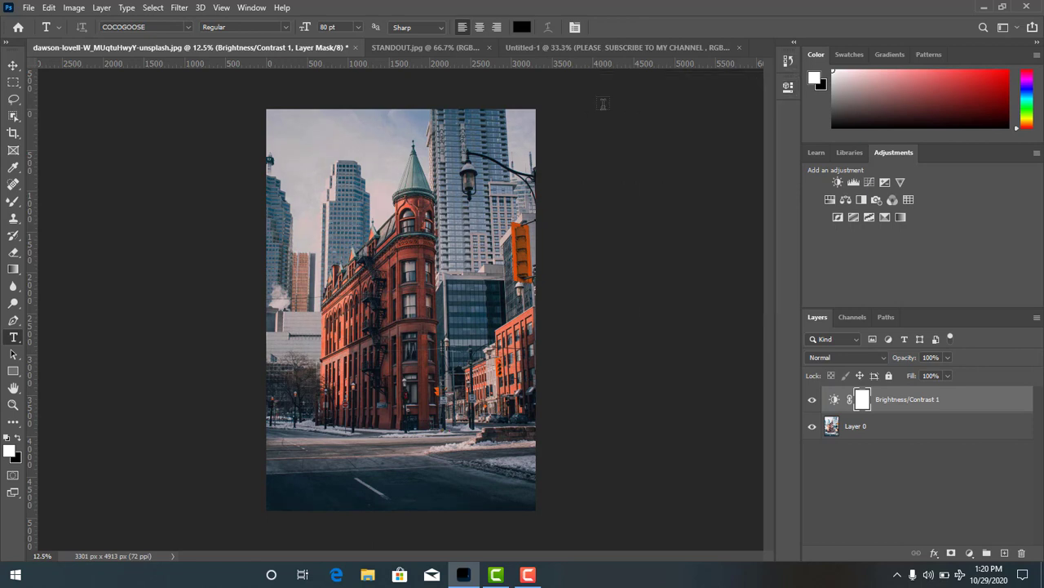
# Step: Start a vertical text layer on the photo and choose its font size
pyautogui.rightClick(14, 343)
pyautogui.click(77, 349)
pyautogui.click(369, 199)
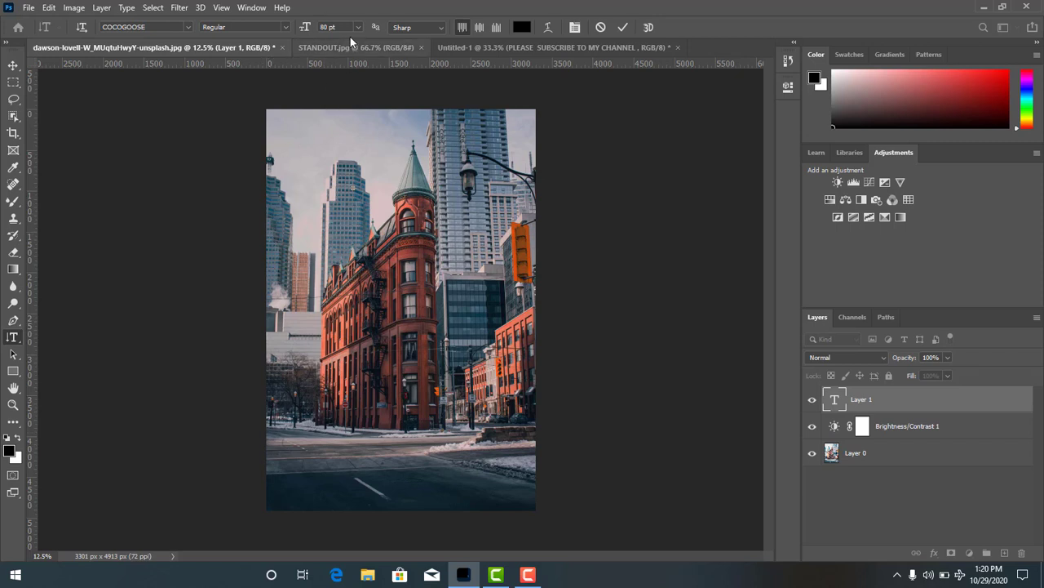
pyautogui.click(358, 27)
pyautogui.click(346, 196)
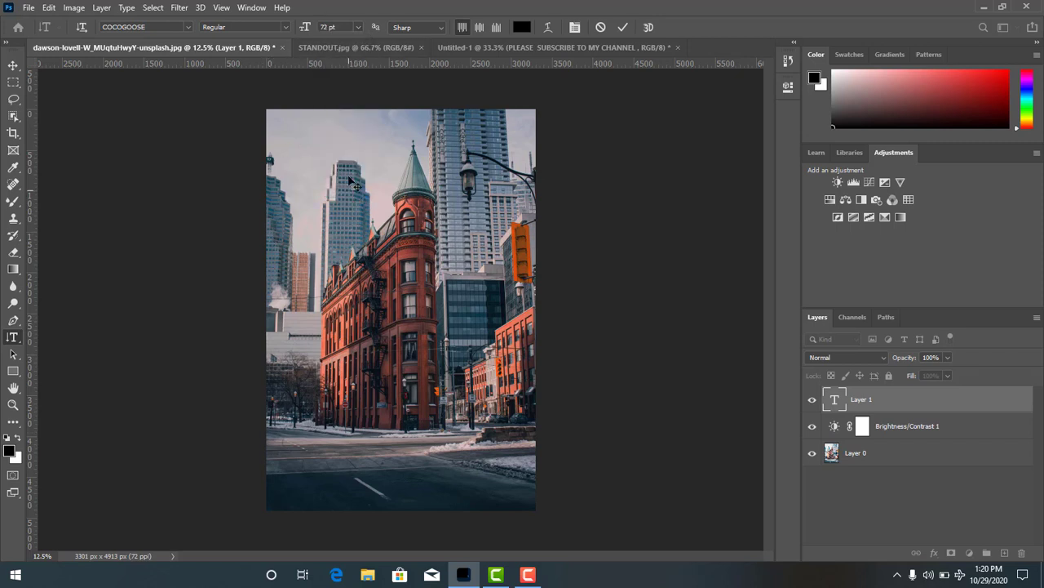
pyautogui.click(357, 27)
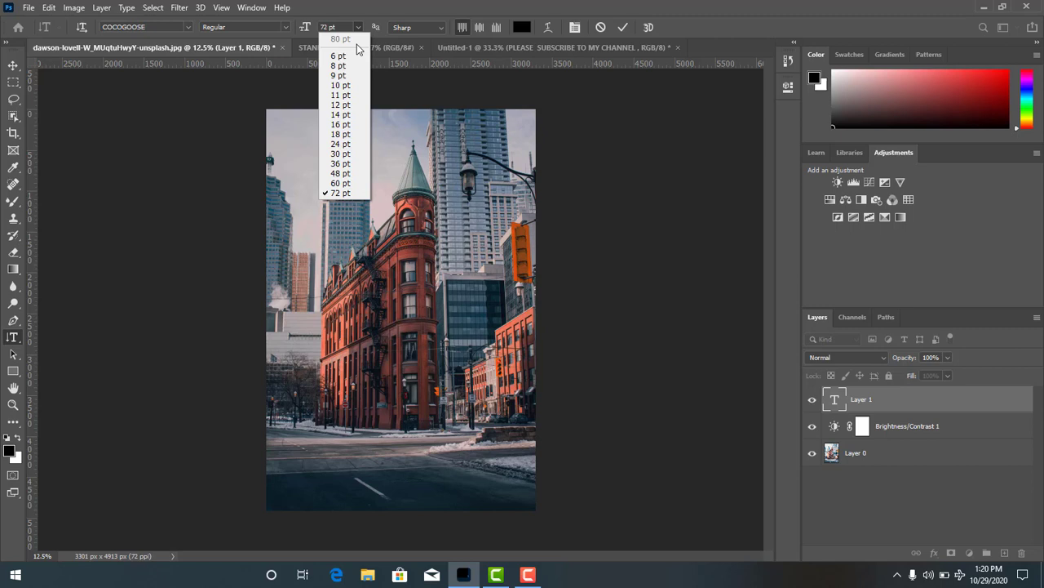
pyautogui.click(339, 27)
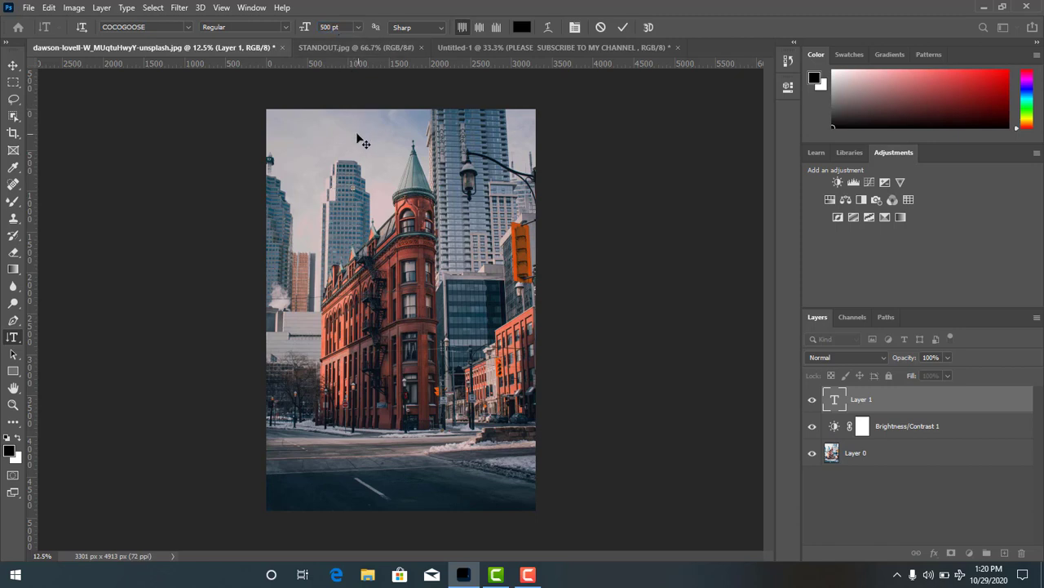
# Step: Type URBAN, color all its letters white, and commit the text
pyautogui.write('URB')
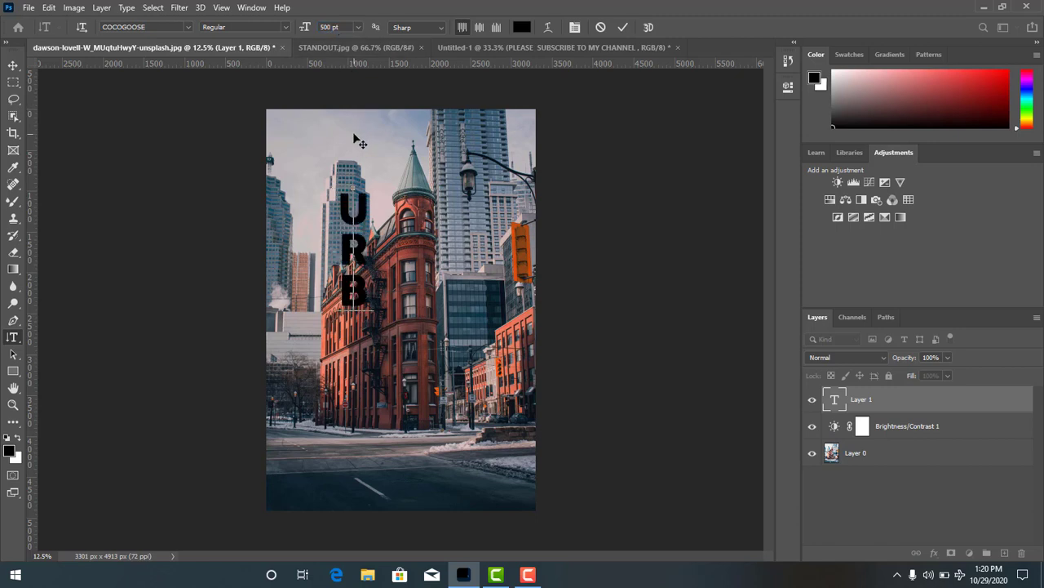
pyautogui.write('AN')
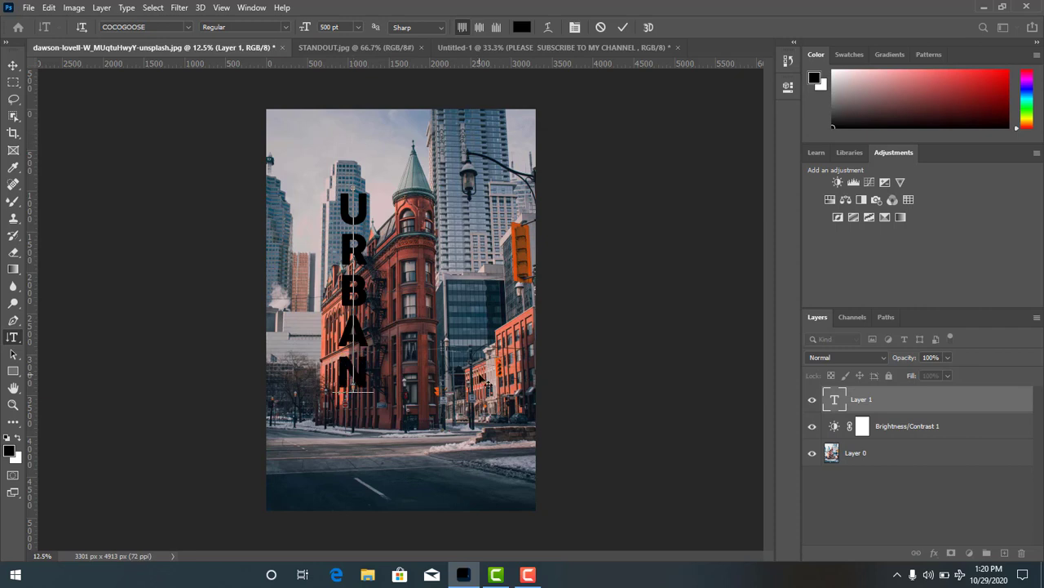
pyautogui.moveTo(352, 390); pyautogui.dragTo(349, 96)
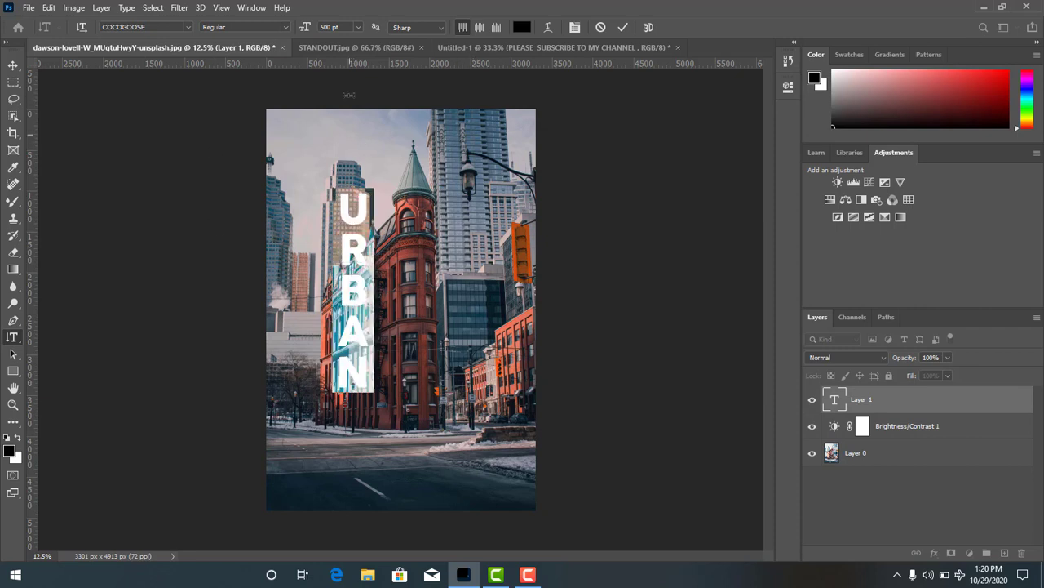
pyautogui.click(523, 27)
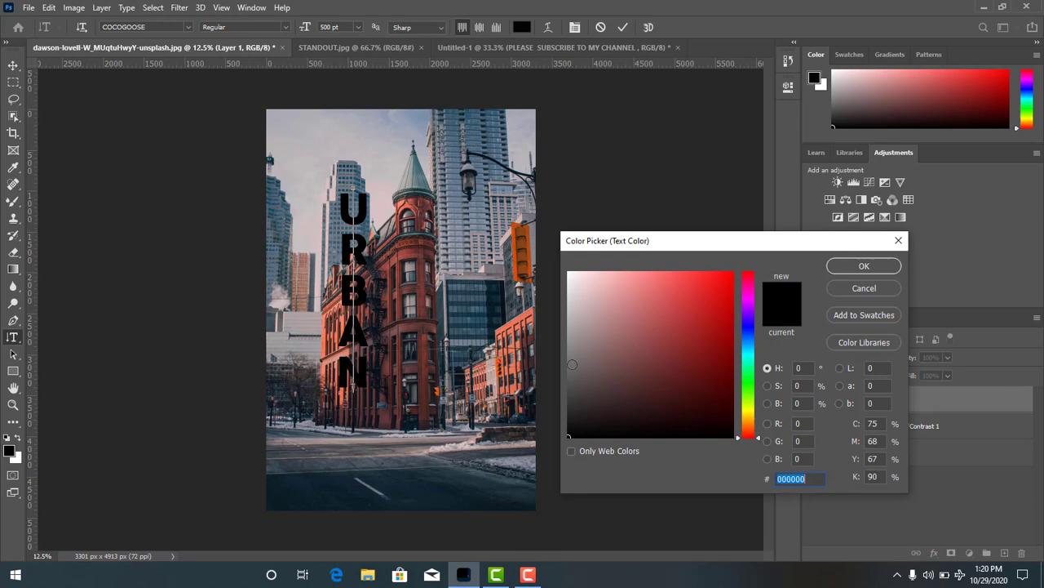
pyautogui.moveTo(586, 299); pyautogui.dragTo(569, 273)
pyautogui.click(864, 265)
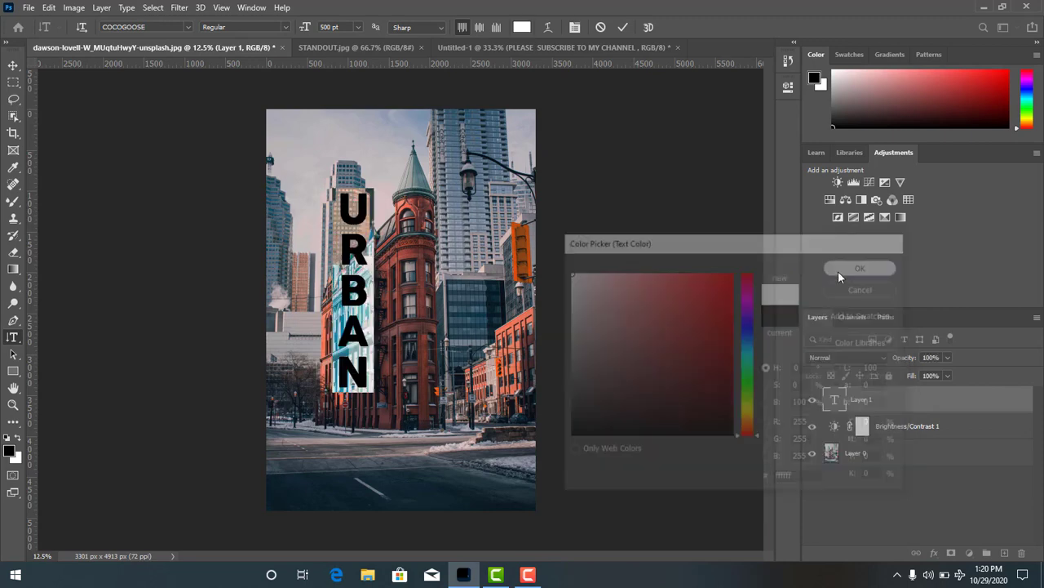
pyautogui.click(568, 293)
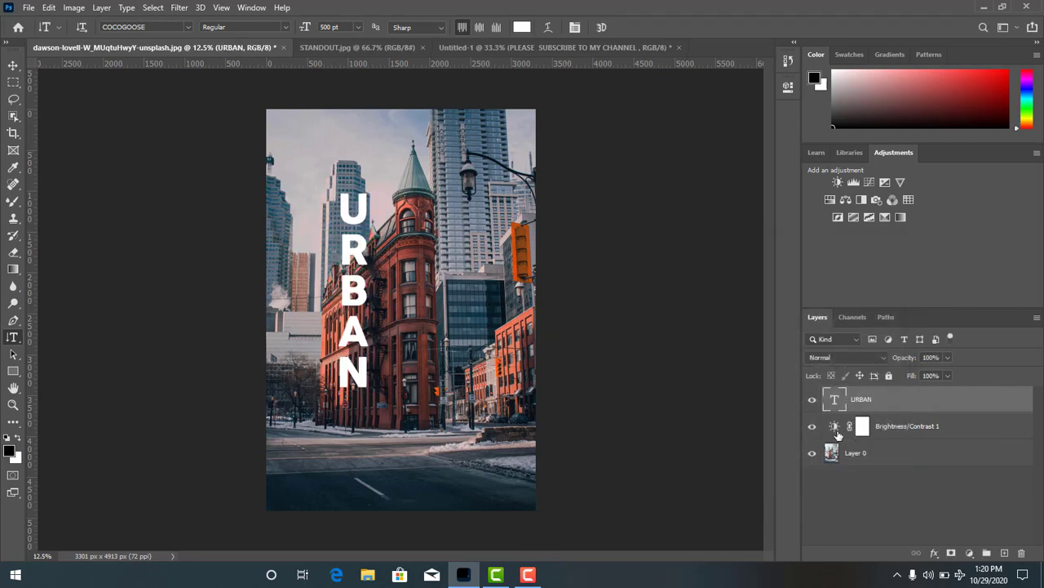
# Step: Move URBAN onto the red building, toggling the Brightness/Contrast layer to compare
pyautogui.click(813, 426)
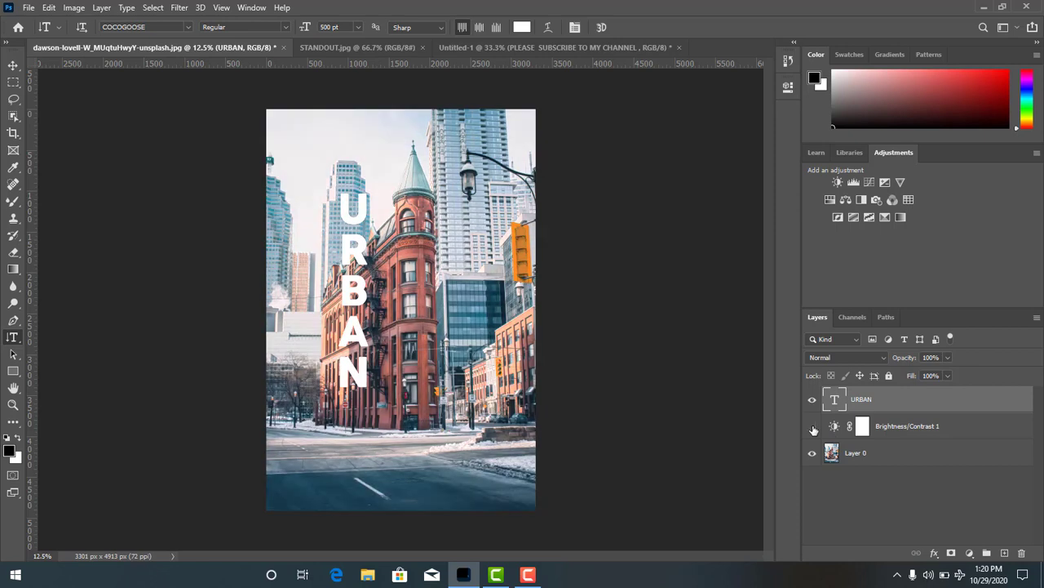
pyautogui.click(13, 65)
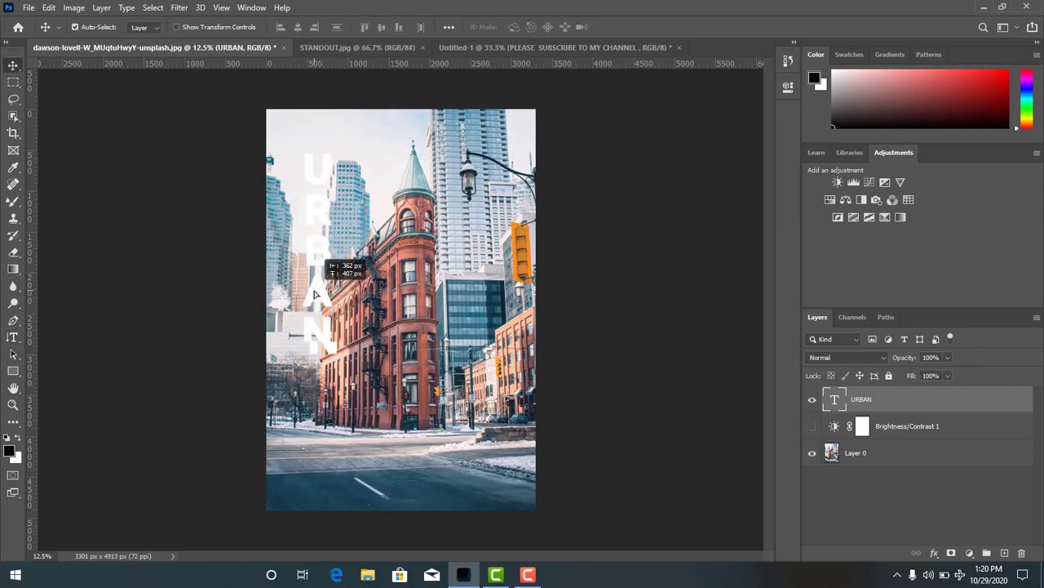
pyautogui.moveTo(353, 335)
pyautogui.mouseDown()
pyautogui.moveTo(306, 282)
pyautogui.moveTo(359, 320)
pyautogui.moveTo(245, 320)
pyautogui.moveTo(351, 323)
pyautogui.moveTo(391, 379)
pyautogui.moveTo(433, 385)
pyautogui.mouseUp()
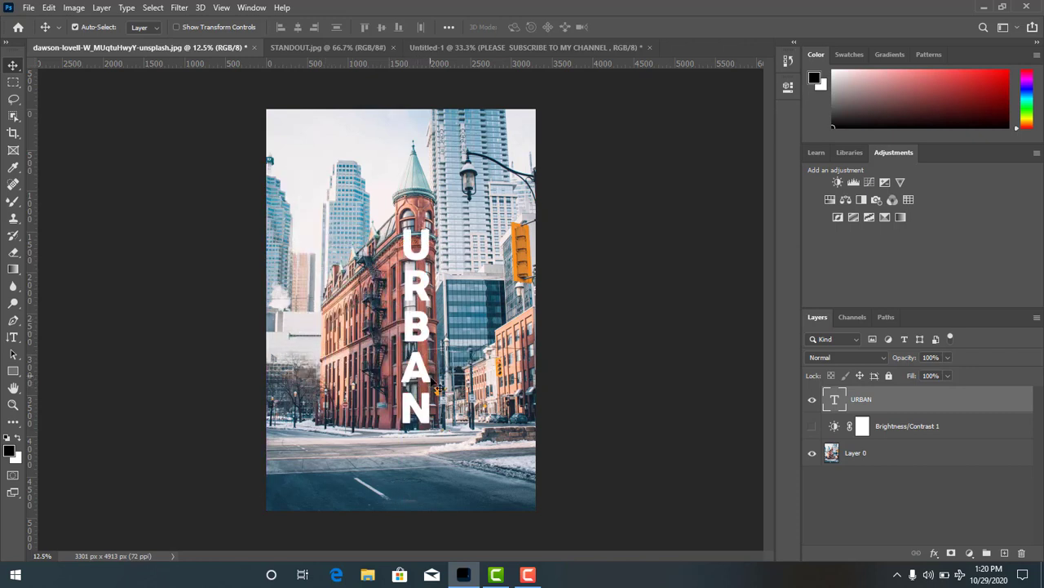
pyautogui.click(812, 426)
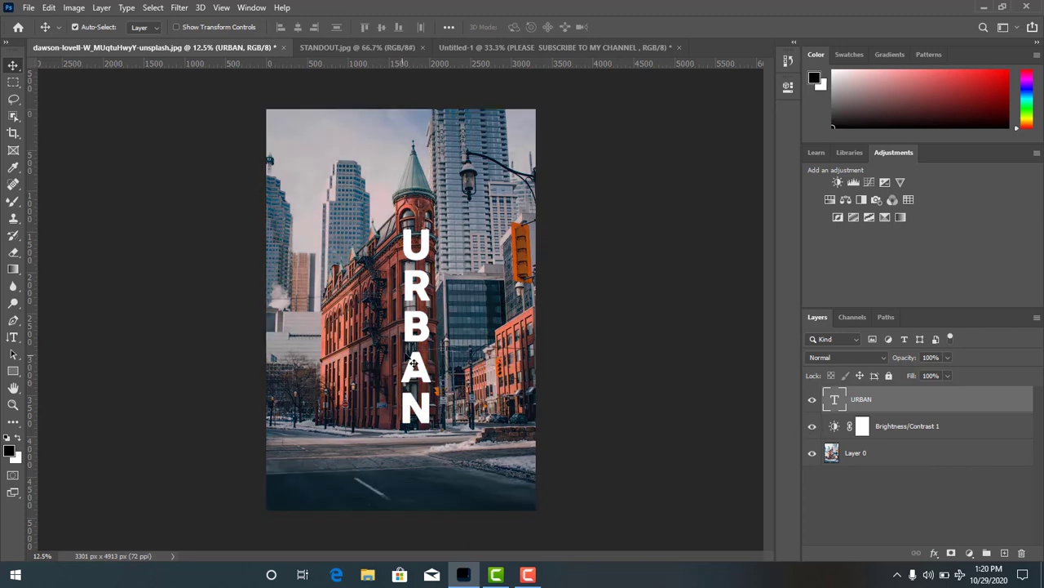
pyautogui.moveTo(417, 358); pyautogui.dragTo(320, 303)
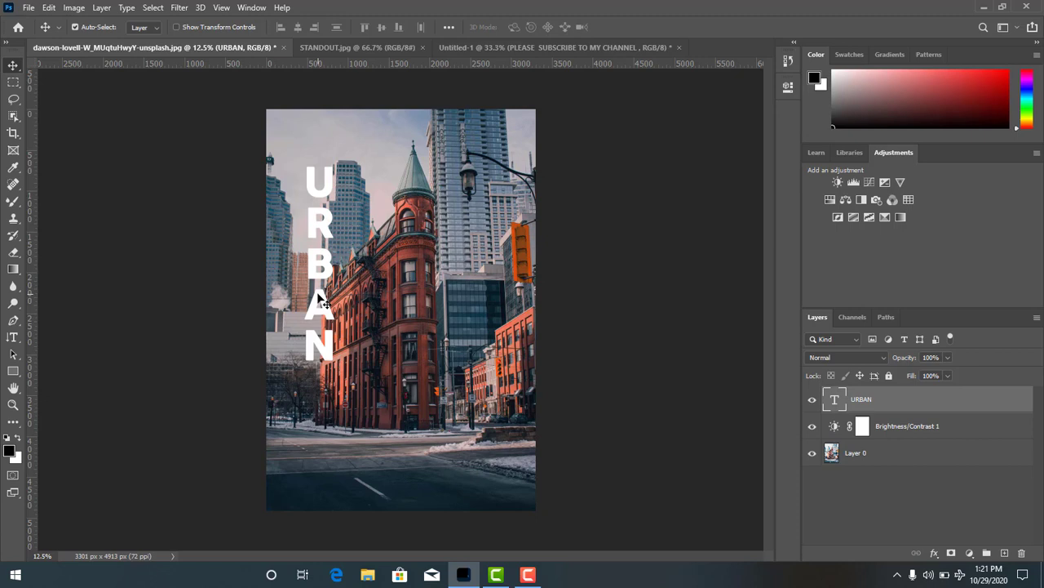
pyautogui.moveTo(322, 302)
pyautogui.mouseDown()
pyautogui.moveTo(400, 363)
pyautogui.moveTo(425, 361)
pyautogui.mouseUp()
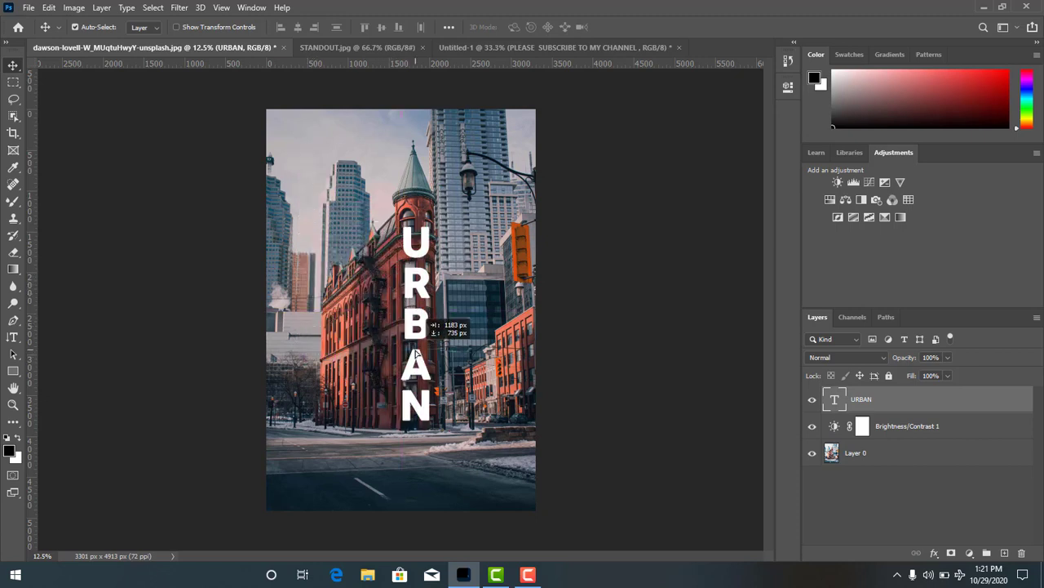
pyautogui.click(814, 428)
# Step: Delete the Brightness/Contrast layer and nudge URBAN up along the tower
pyautogui.rightClick(893, 431)
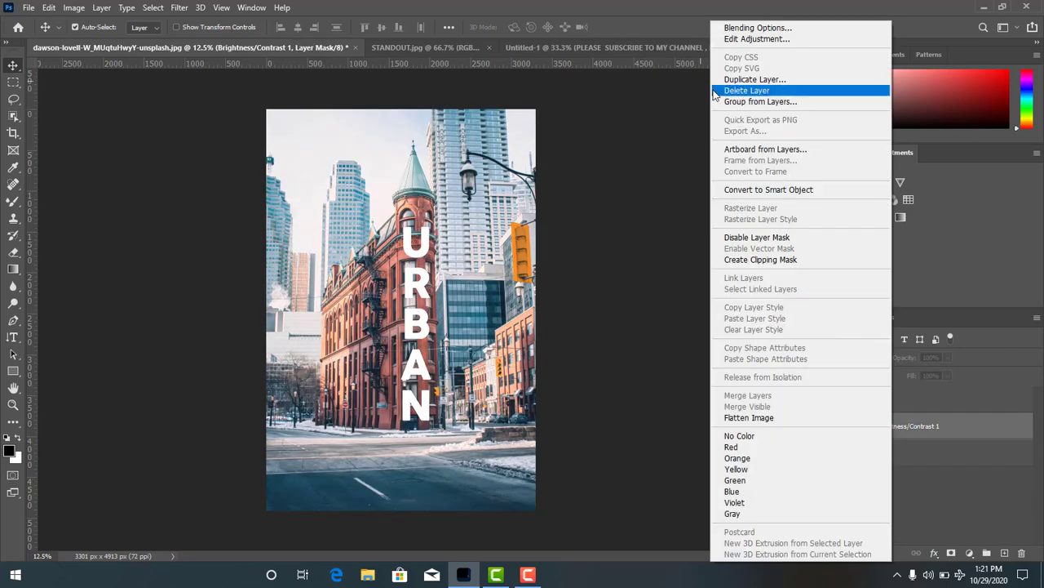
pyautogui.click(717, 92)
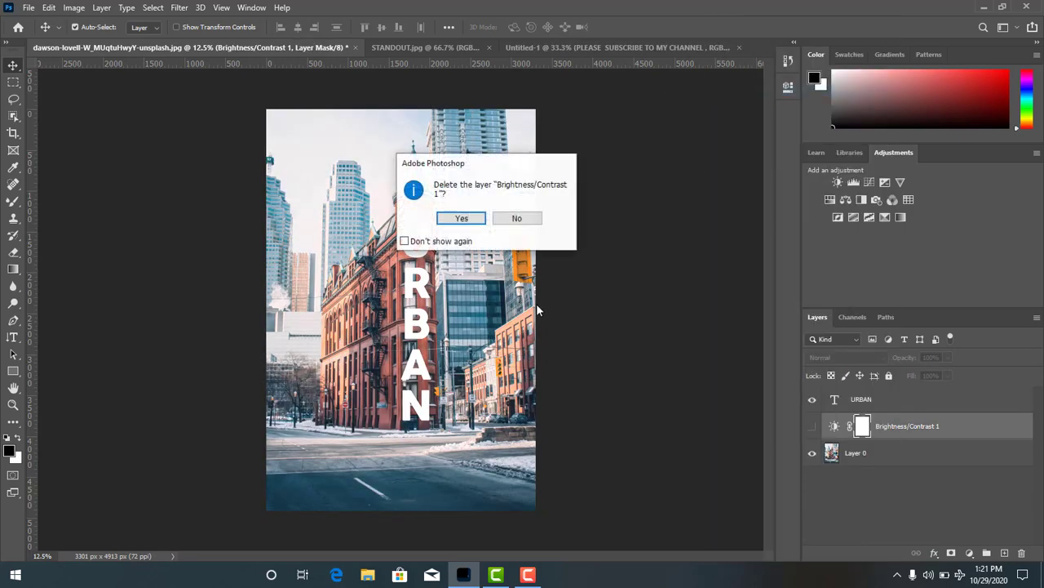
pyautogui.click(462, 219)
pyautogui.moveTo(429, 297)
pyautogui.mouseDown()
pyautogui.moveTo(417, 288)
pyautogui.moveTo(417, 300)
pyautogui.mouseUp()
pyautogui.click(618, 314)
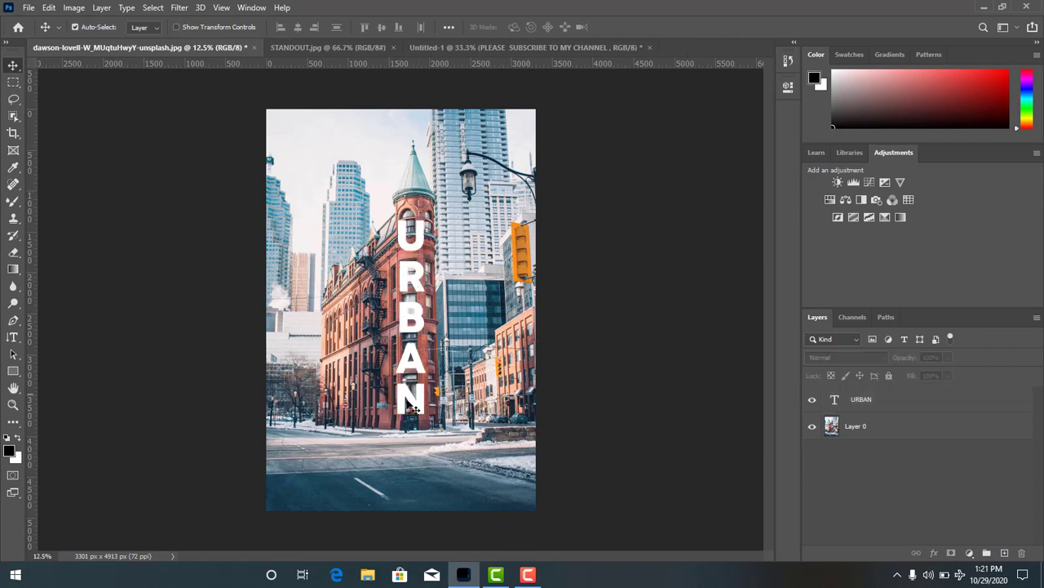
# Step: Apply a 2-pixel Gaussian Blur to the Layer 0 street photo
pyautogui.click(929, 430)
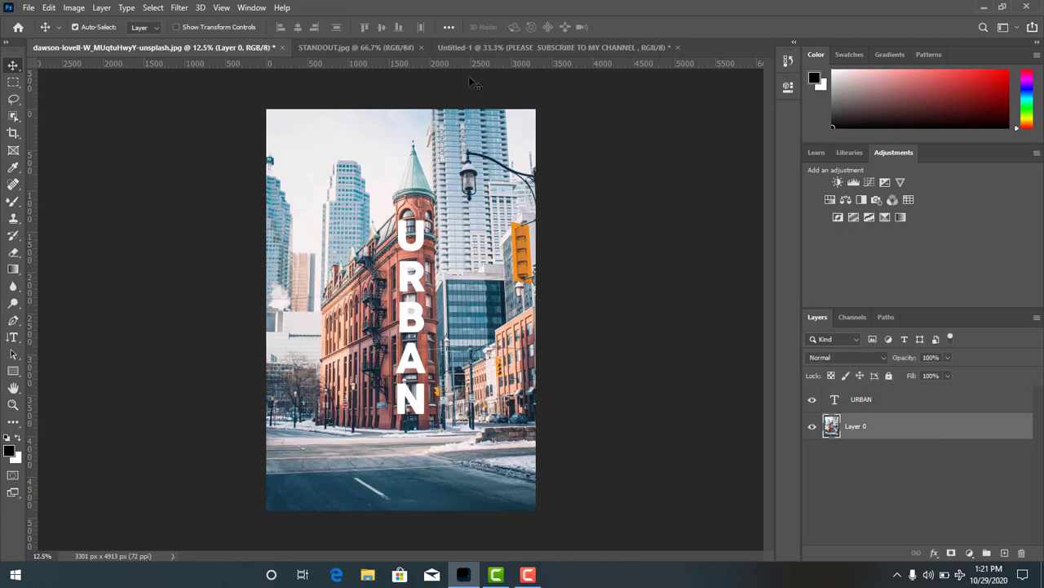
pyautogui.click(75, 7)
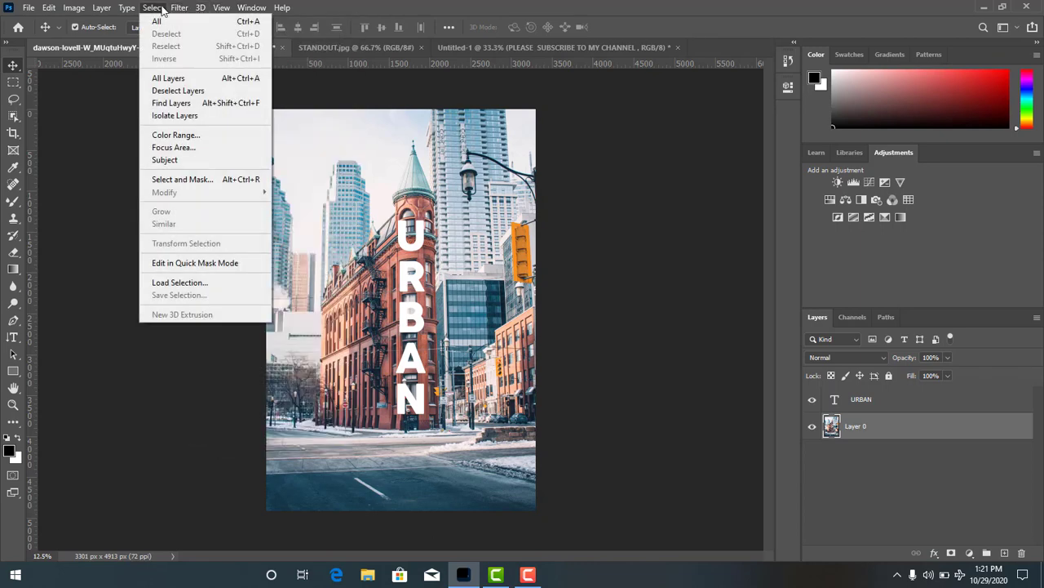
pyautogui.moveTo(187, 155)
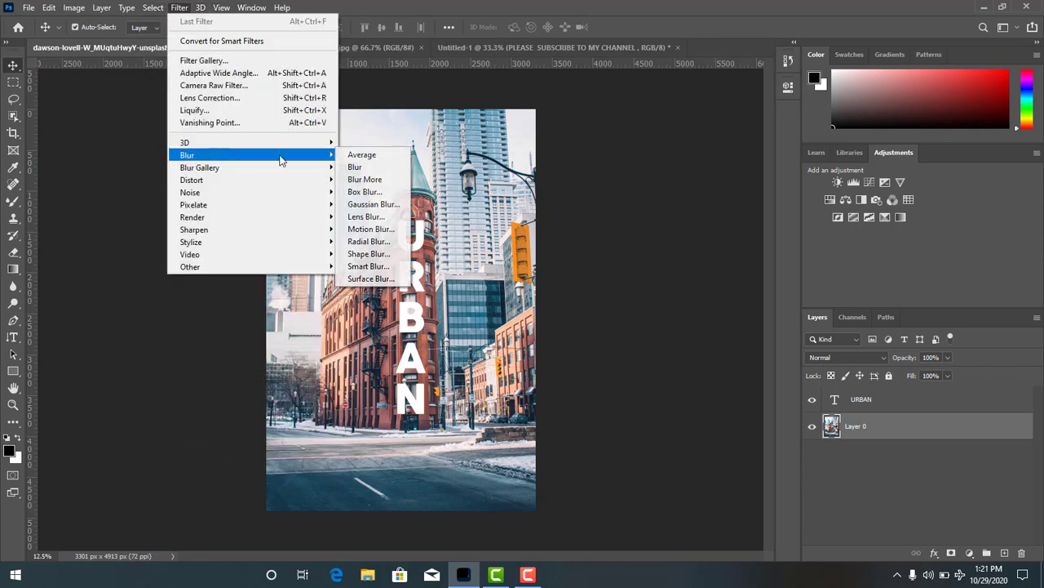
pyautogui.click(363, 204)
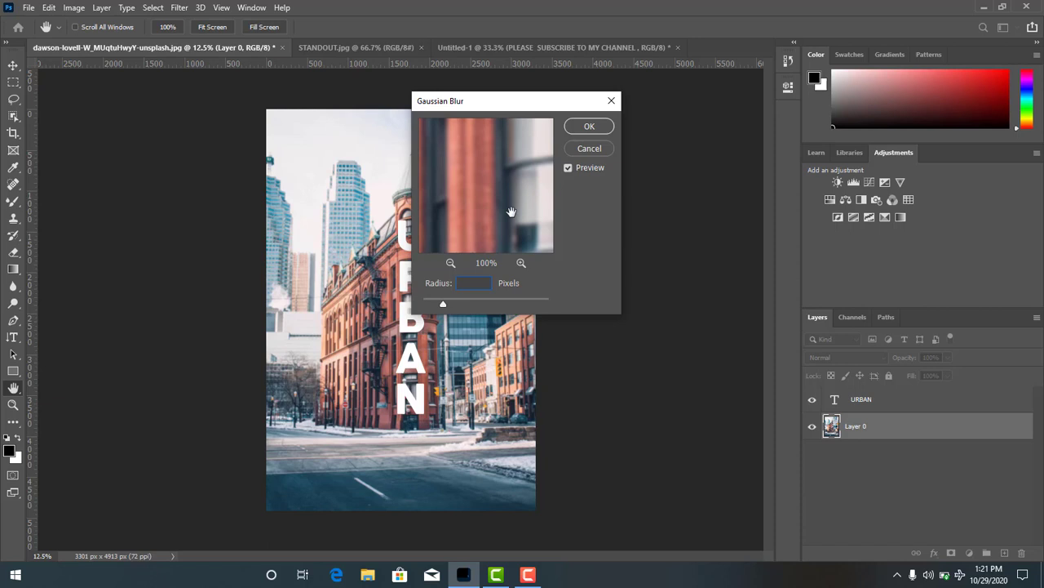
pyautogui.write('2')
pyautogui.click(584, 126)
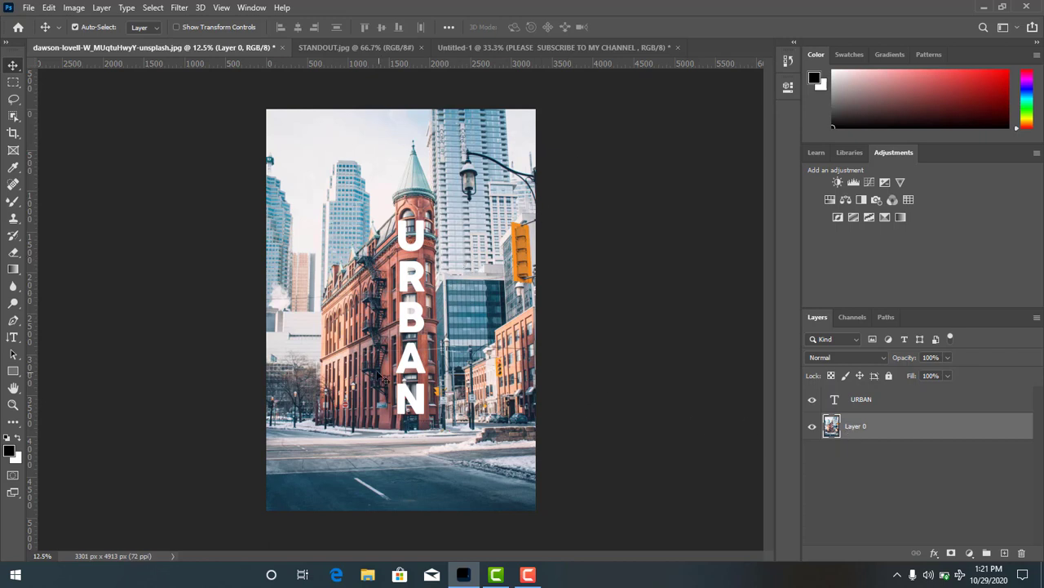
# Step: Shift URBAN slightly and apply another Gaussian Blur to Layer 0
pyautogui.moveTo(415, 361)
pyautogui.mouseDown()
pyautogui.moveTo(449, 384)
pyautogui.moveTo(423, 364)
pyautogui.mouseUp()
pyautogui.click(662, 411)
pyautogui.click(894, 431)
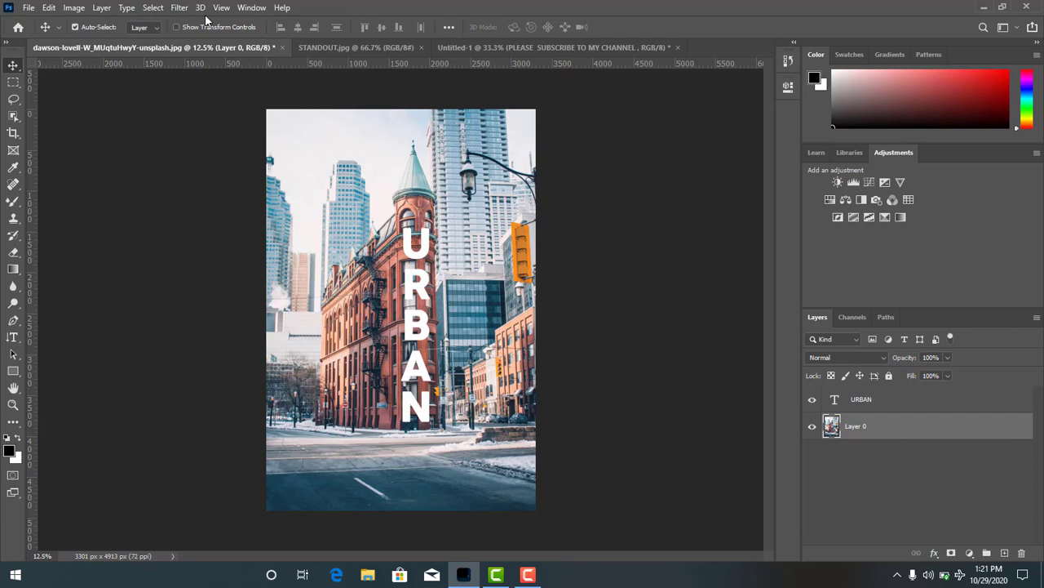
pyautogui.click(179, 7)
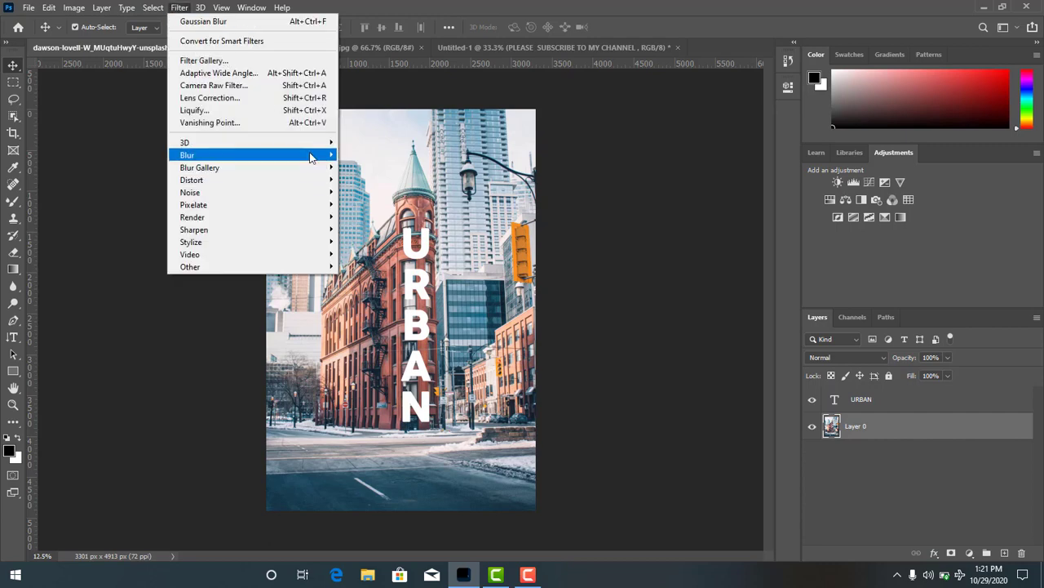
pyautogui.moveTo(245, 155)
pyautogui.click(355, 202)
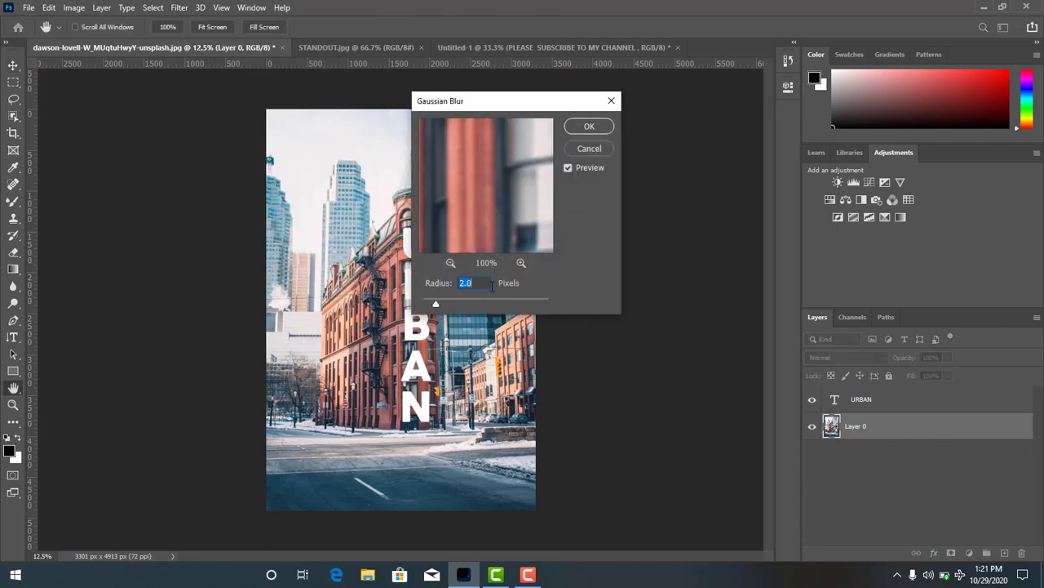
pyautogui.click(584, 126)
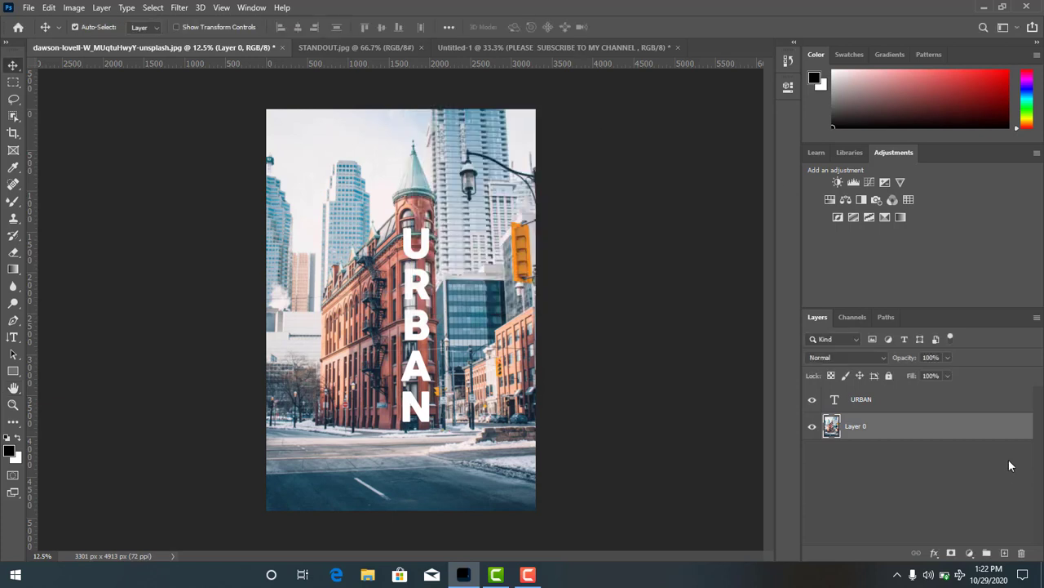
# Step: Keep Layer 0 at Normal blend mode and reblur it with a 5-pixel radius
pyautogui.click(866, 357)
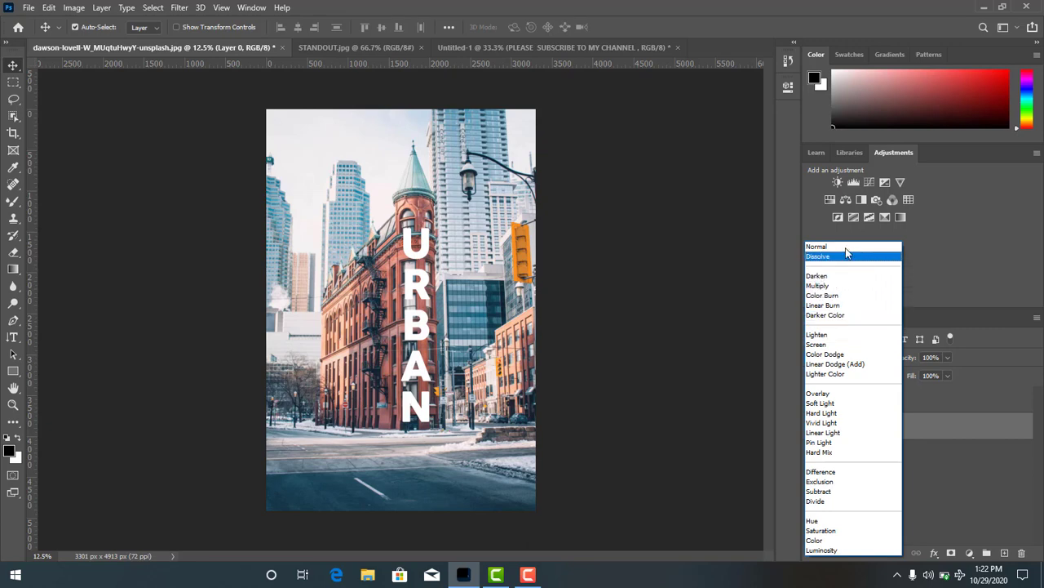
pyautogui.click(842, 246)
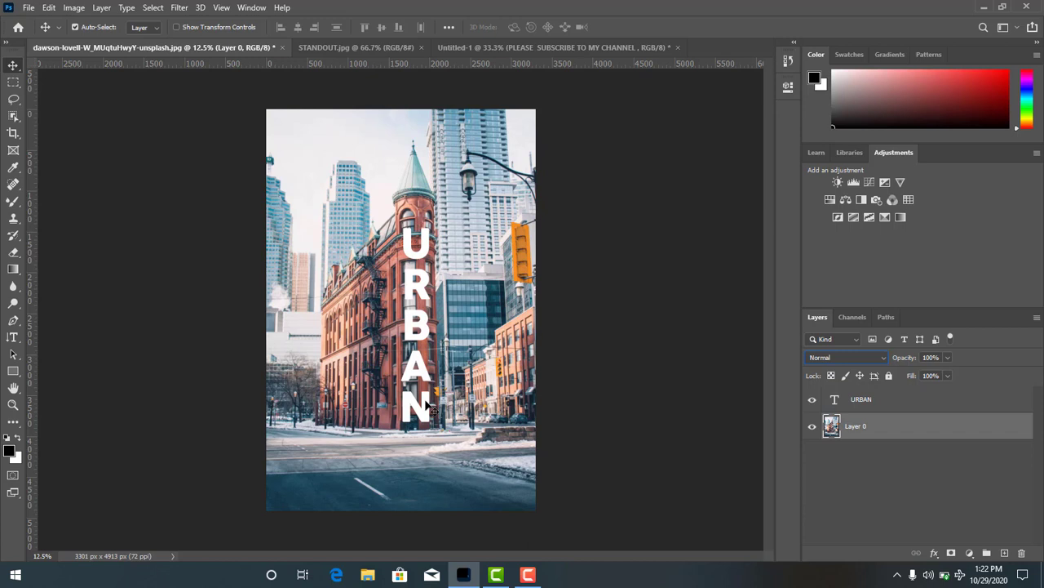
pyautogui.moveTo(427, 415); pyautogui.dragTo(429, 433)
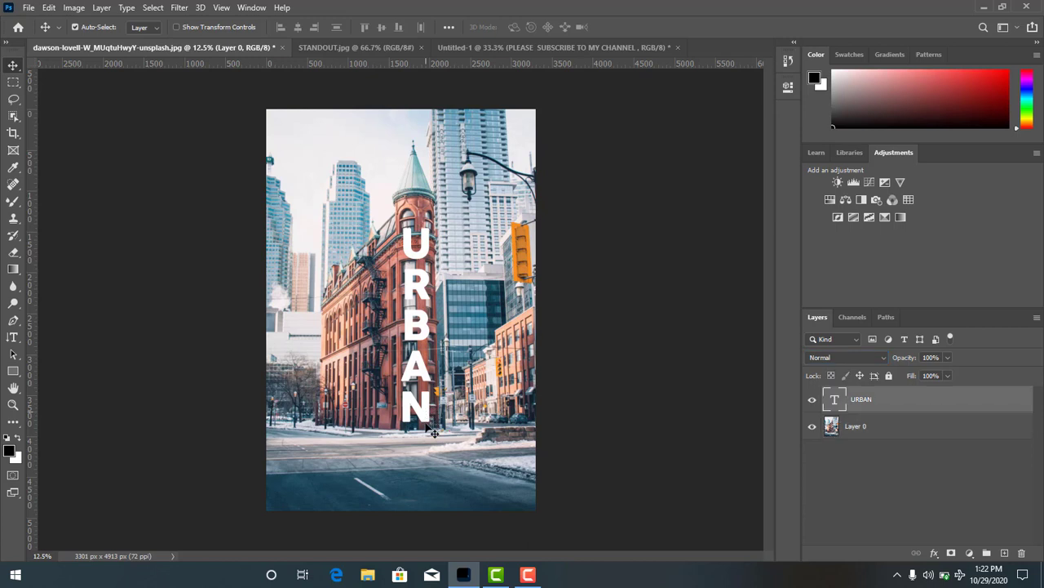
pyautogui.click(904, 429)
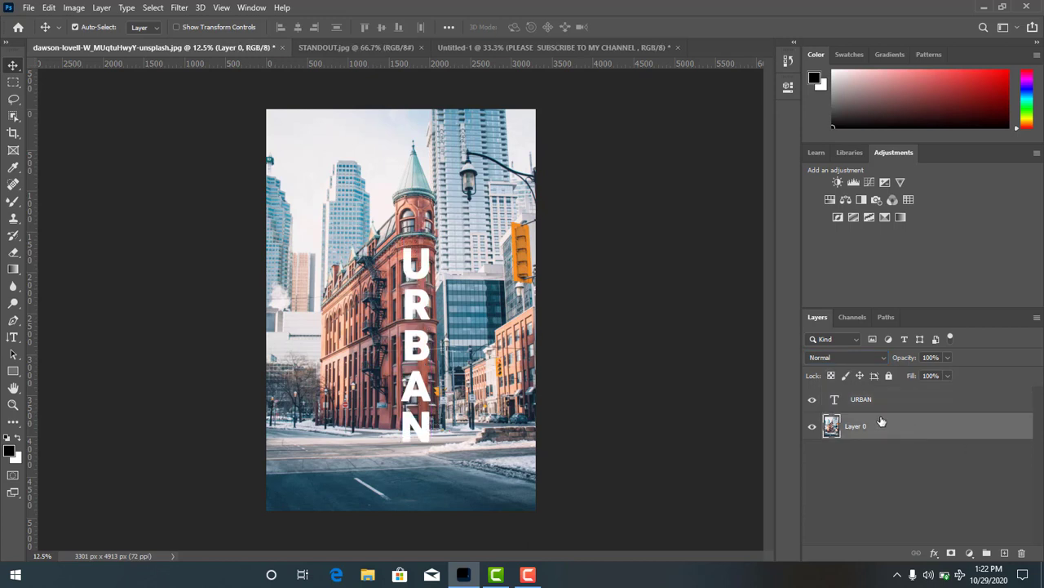
pyautogui.click(178, 8)
pyautogui.moveTo(187, 155)
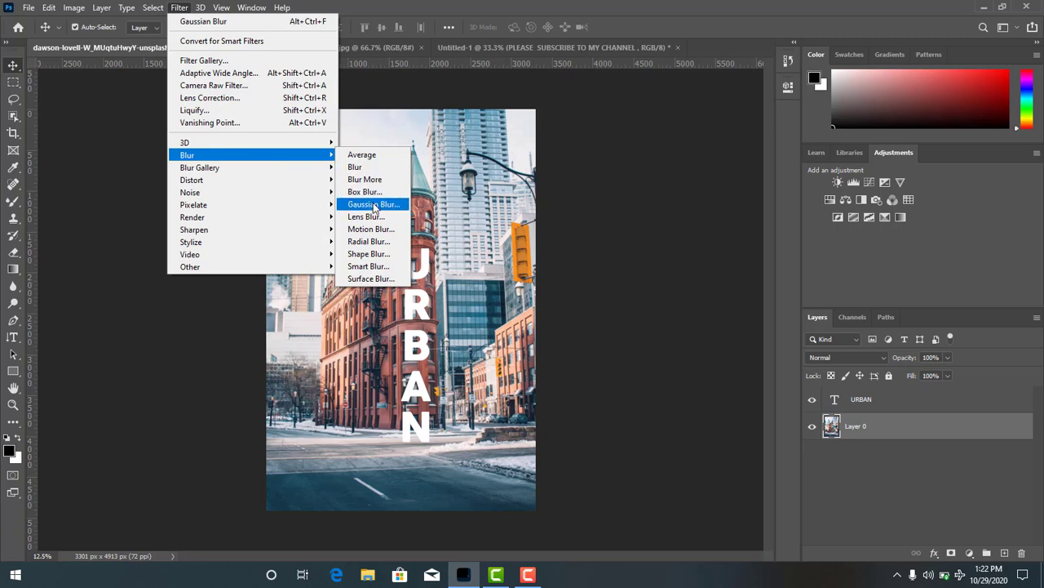
pyautogui.click(375, 205)
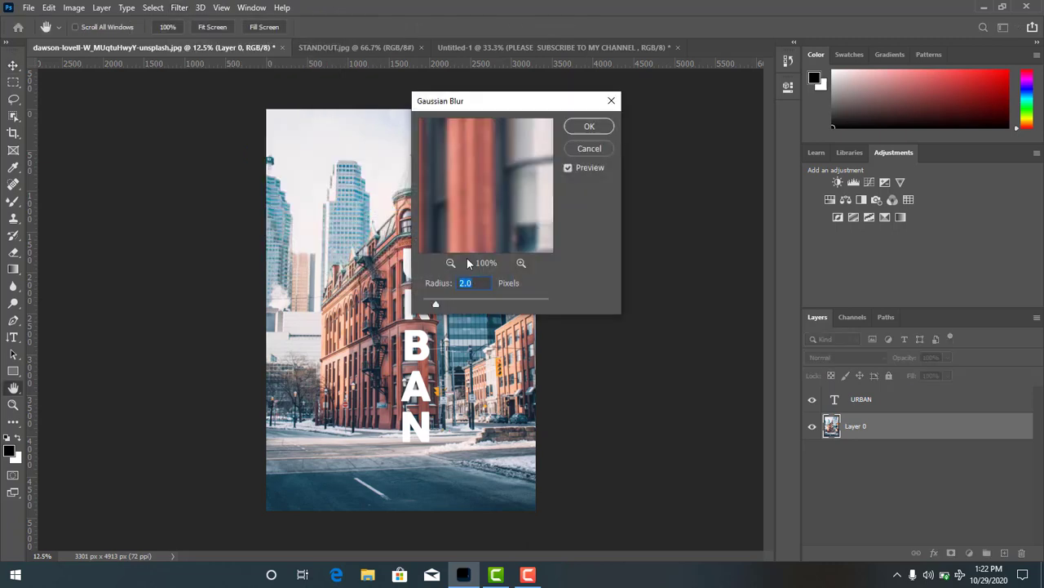
pyautogui.press('BackSpace')
pyautogui.write('5')
pyautogui.press('Return')
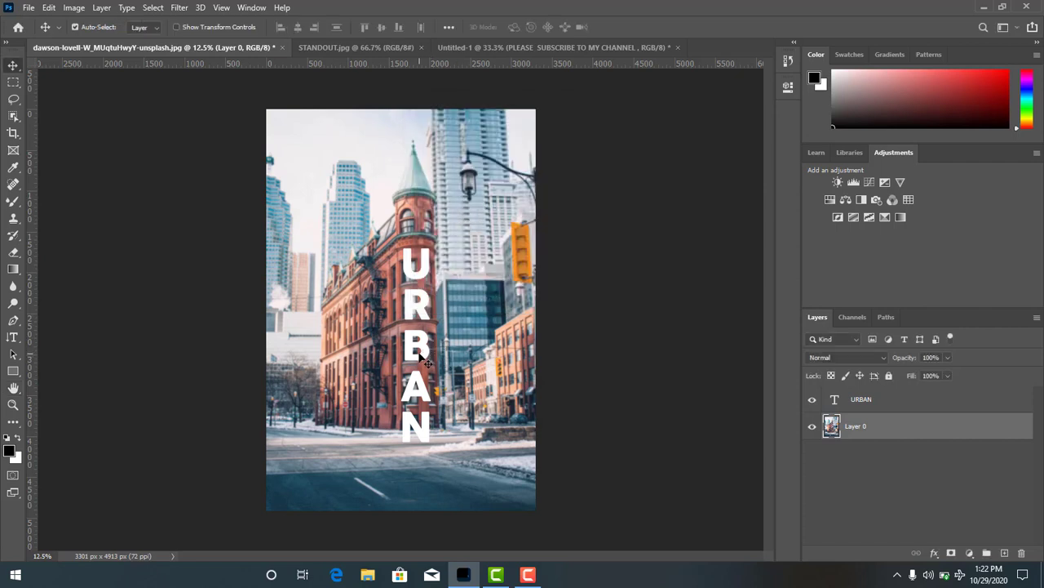
# Step: Reposition URBAN horizontally and vertically over the red brick tower
pyautogui.moveTo(423, 356); pyautogui.dragTo(440, 354)
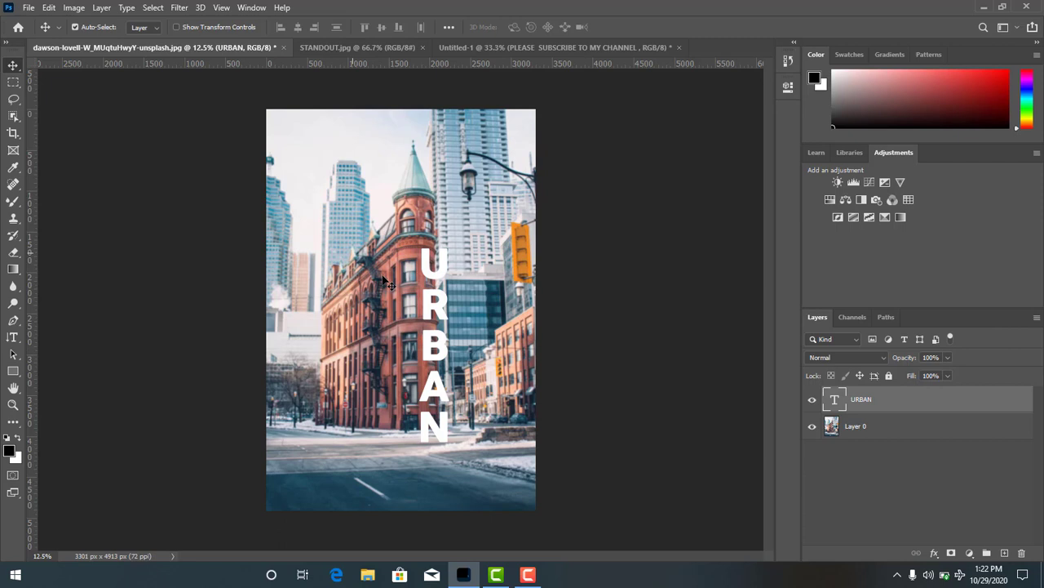
pyautogui.moveTo(451, 307); pyautogui.dragTo(424, 282)
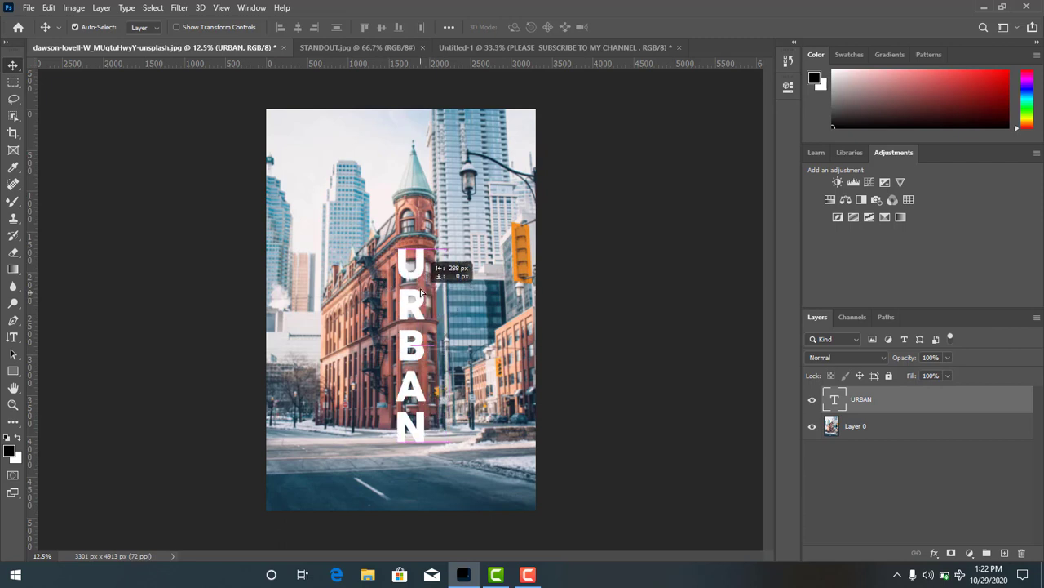
pyautogui.click(211, 256)
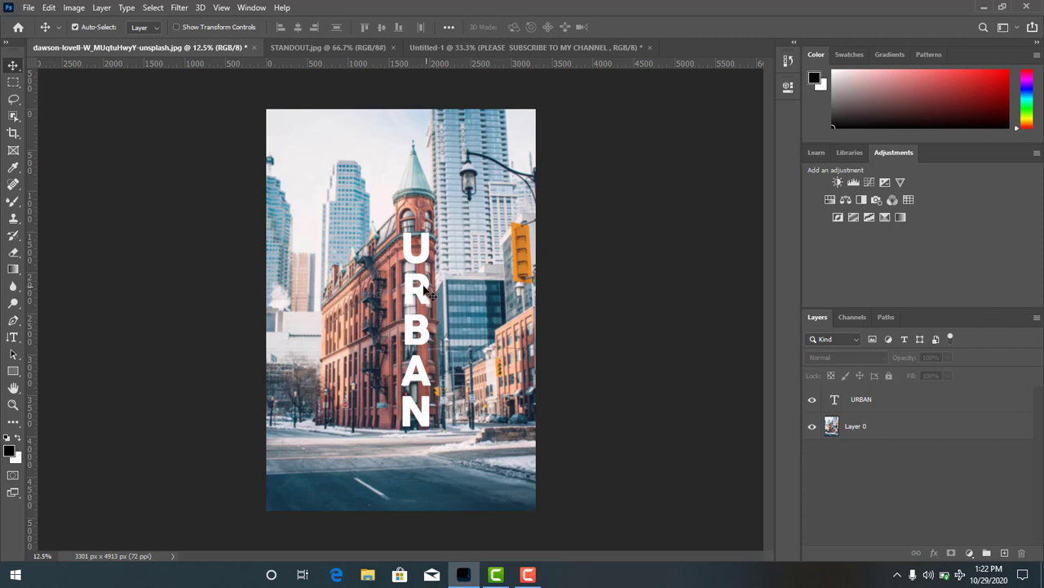
pyautogui.moveTo(426, 291); pyautogui.dragTo(426, 282)
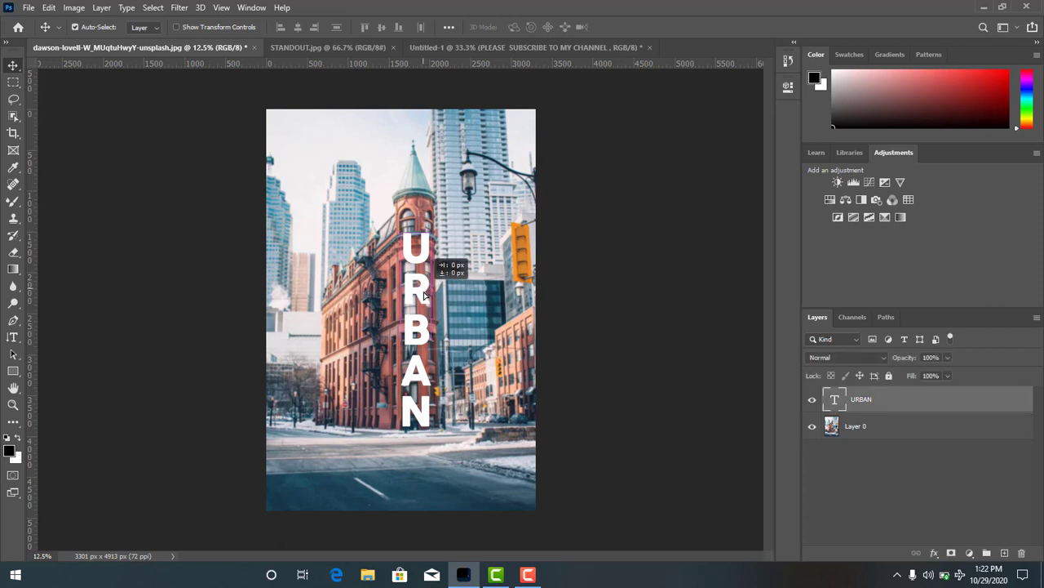
pyautogui.click(215, 245)
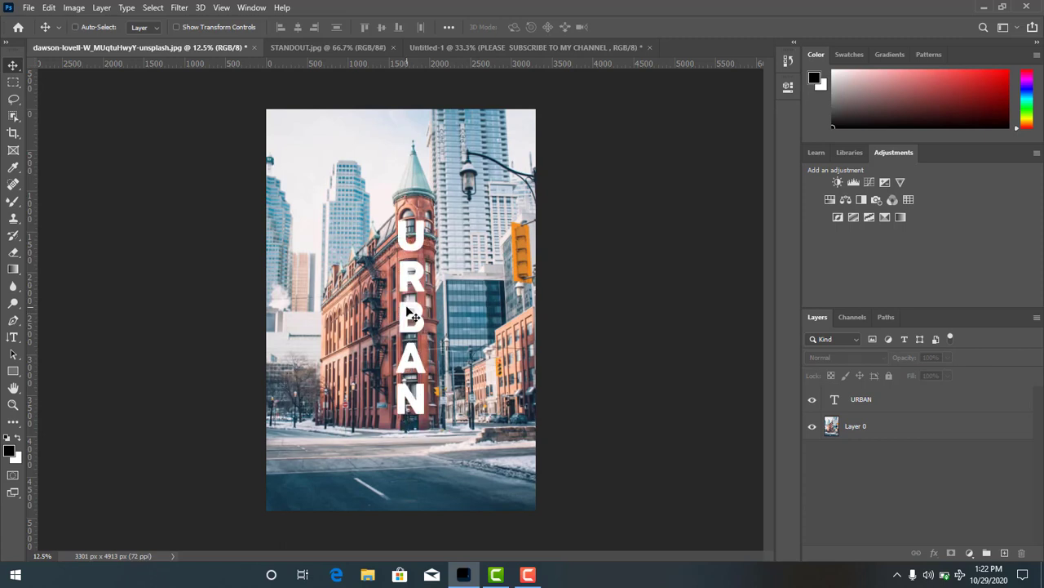
pyautogui.moveTo(421, 318); pyautogui.dragTo(428, 319)
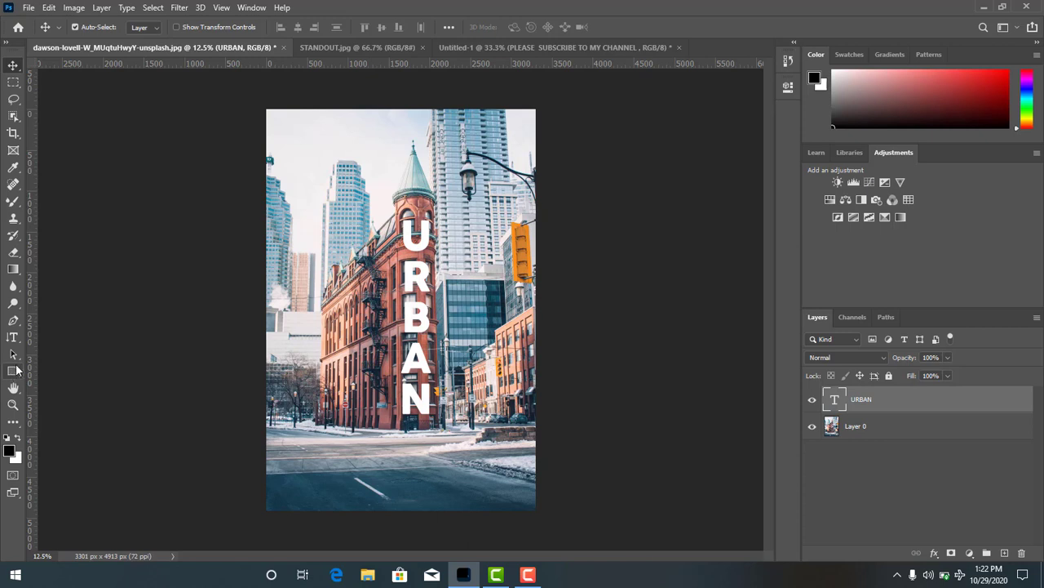
# Step: Cover the whole image with a black rectangle at about 32% opacity
pyautogui.press('u')
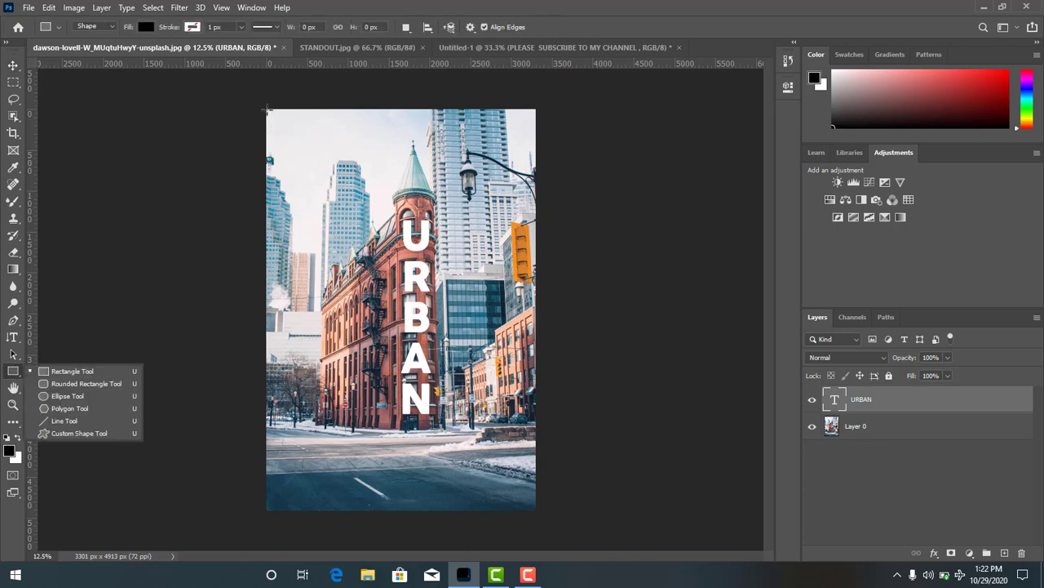
pyautogui.moveTo(266, 109); pyautogui.dragTo(507, 487)
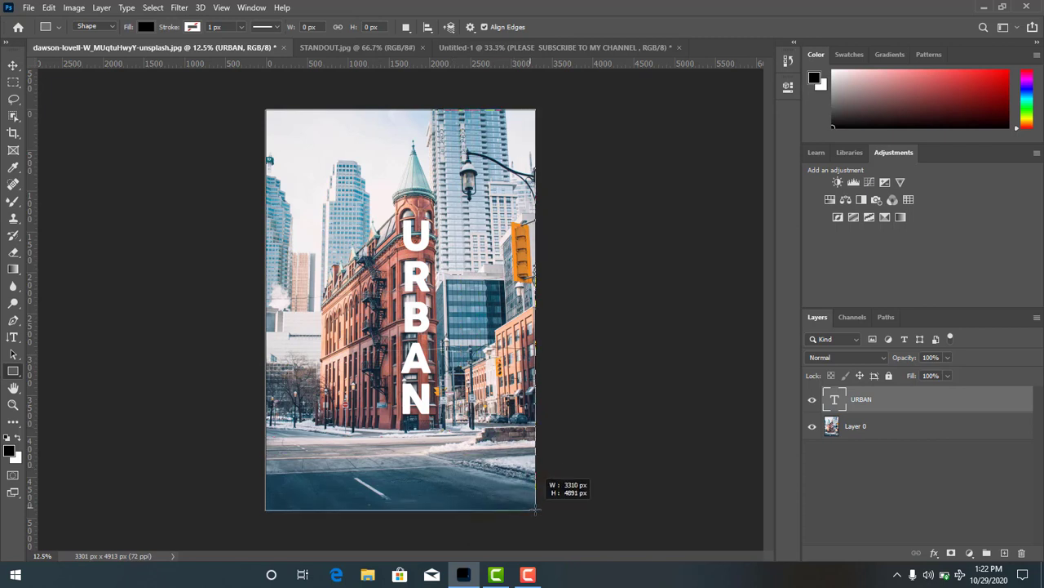
pyautogui.moveTo(508, 488); pyautogui.dragTo(537, 508)
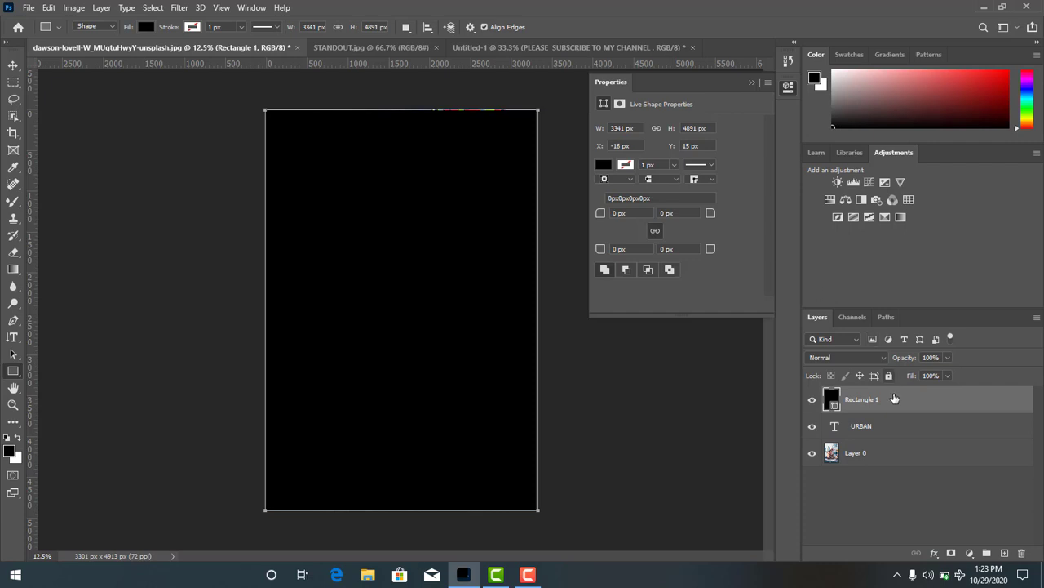
pyautogui.click(947, 358)
pyautogui.moveTo(944, 373); pyautogui.dragTo(899, 374)
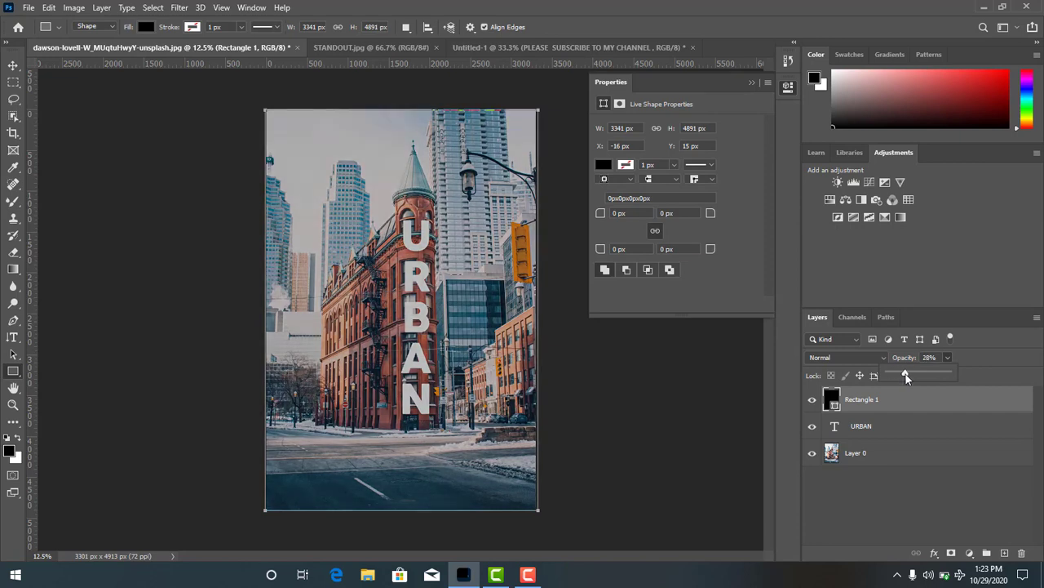
pyautogui.moveTo(905, 374); pyautogui.dragTo(905, 373)
pyautogui.click(986, 354)
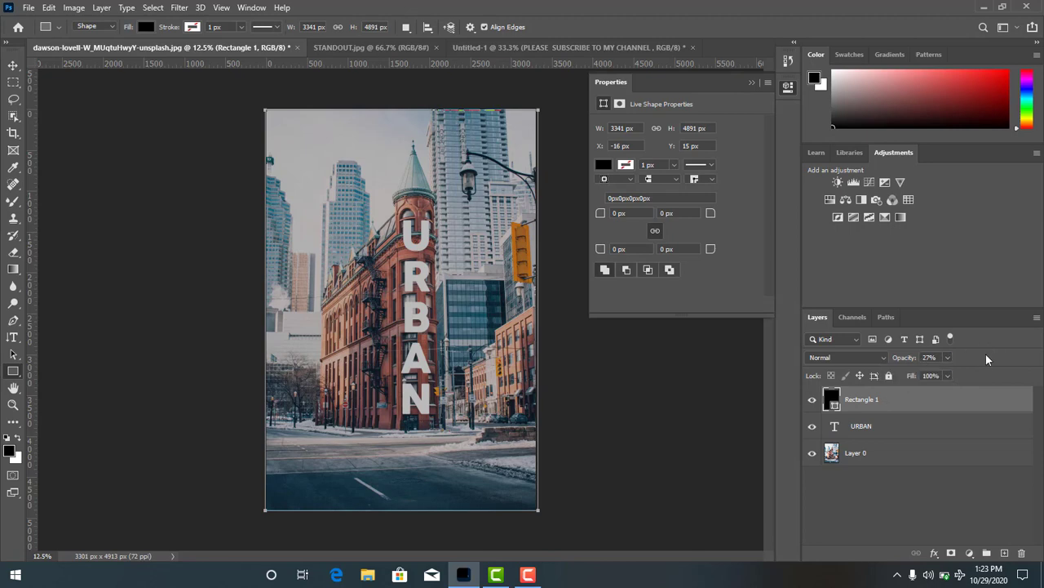
# Step: Raise URBAN above the dark rectangle and add a horizontal guide near the top
pyautogui.click(894, 431)
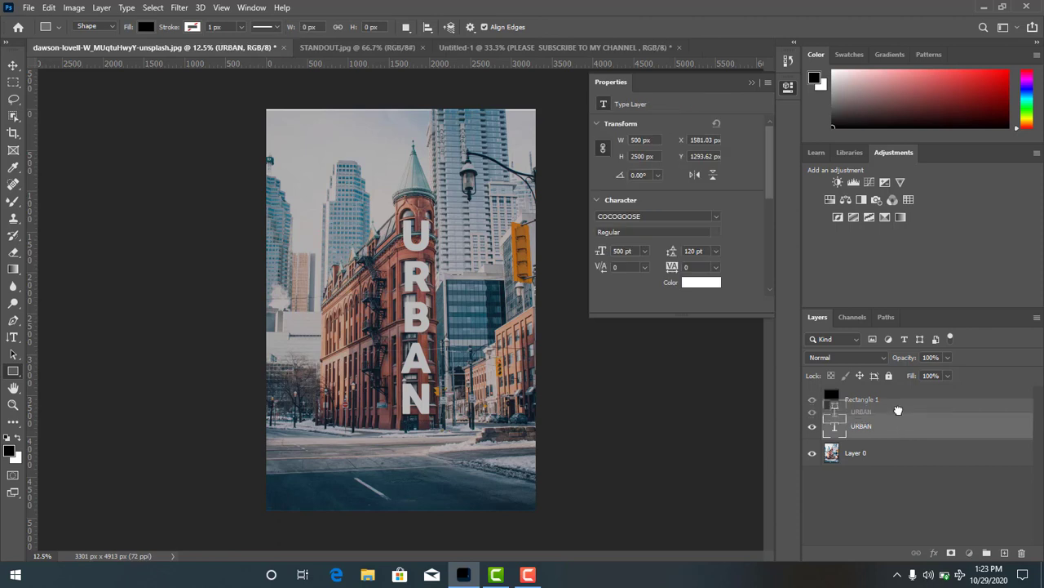
pyautogui.moveTo(897, 387); pyautogui.dragTo(897, 390)
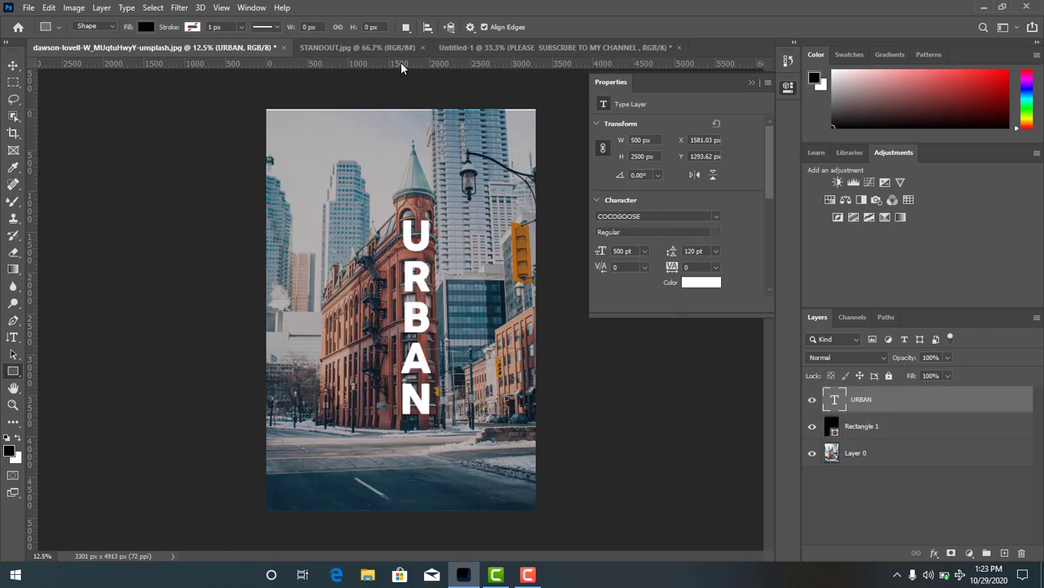
pyautogui.moveTo(403, 59)
pyautogui.mouseDown()
pyautogui.moveTo(410, 97)
pyautogui.moveTo(375, 62)
pyautogui.mouseUp()
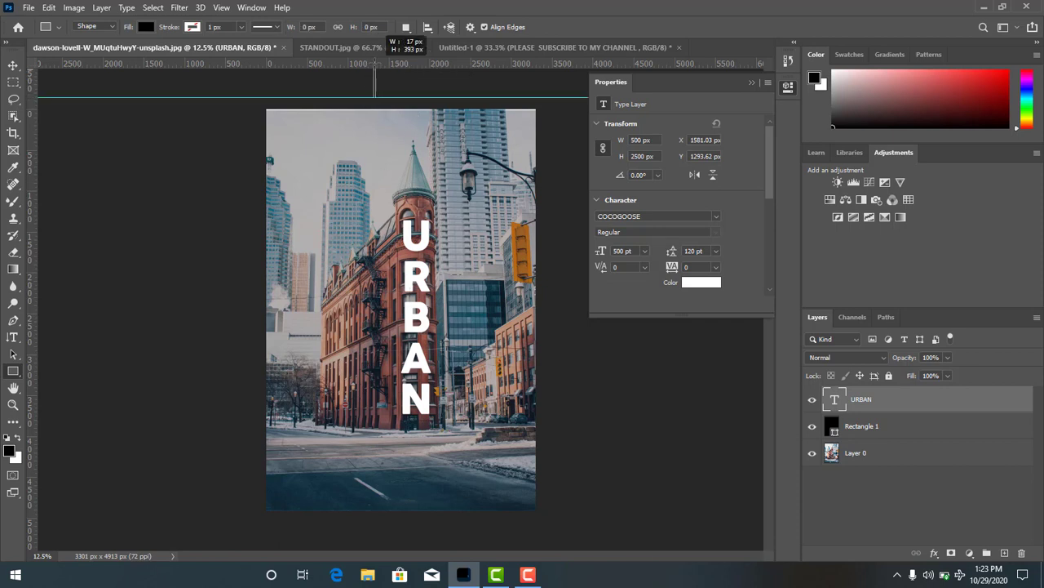
pyautogui.click(755, 83)
# Step: Remove the guide and dark rectangle overlay, leaving URBAN over Layer 0
pyautogui.press('Delete')
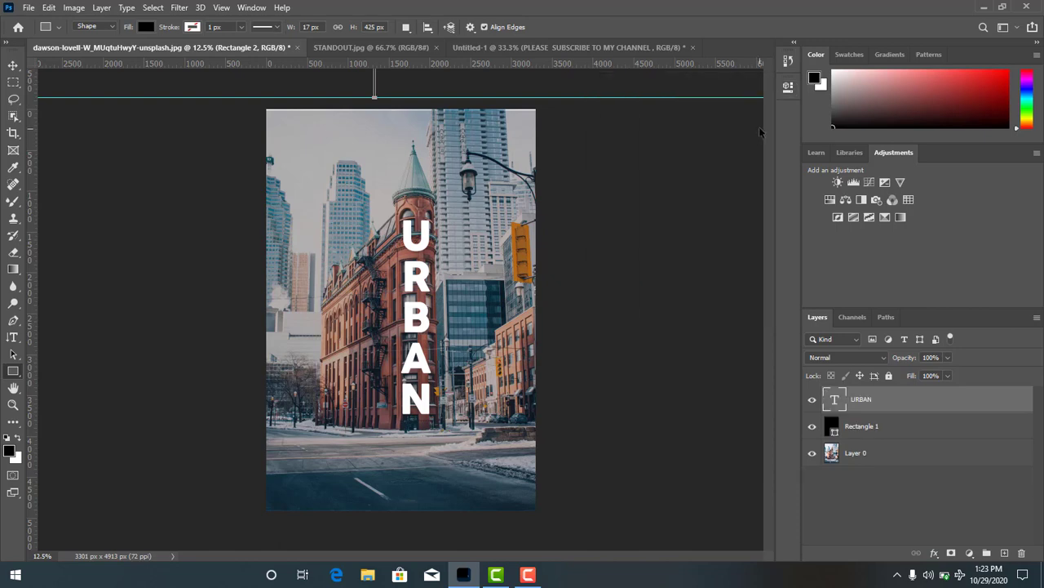
pyautogui.hotkey('ctrl', ';')
pyautogui.hotkey('ctrl', '[')
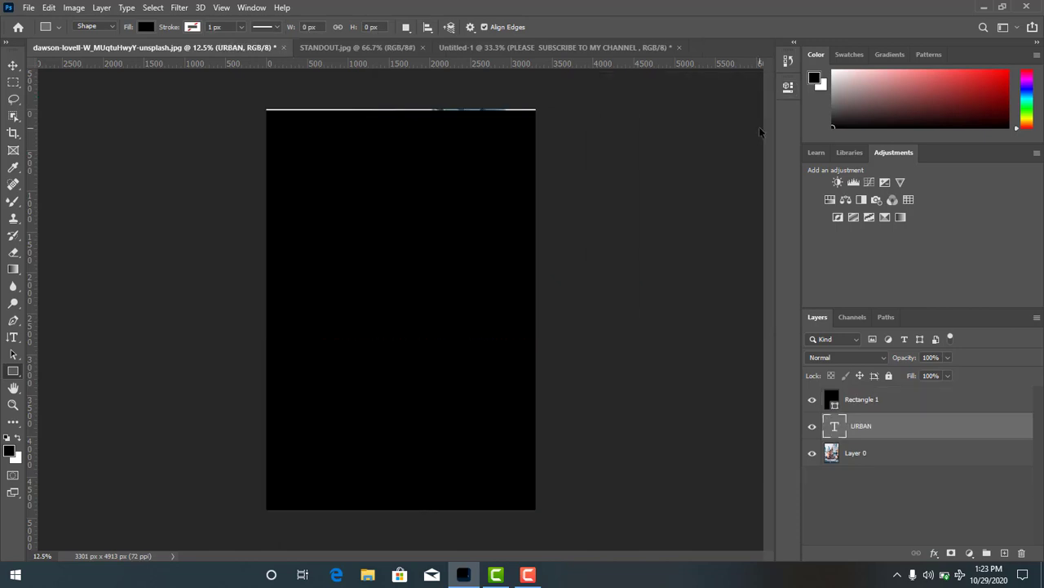
pyautogui.press('Delete')
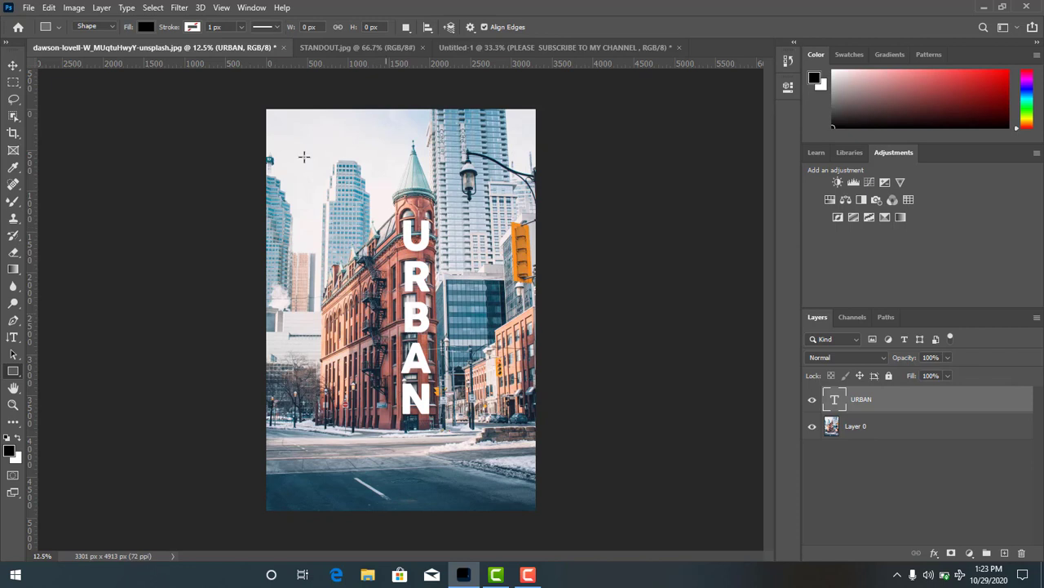
# Step: Nudge URBAN slightly, then give it Drop Shadow and Stroke layer effects
pyautogui.click(13, 65)
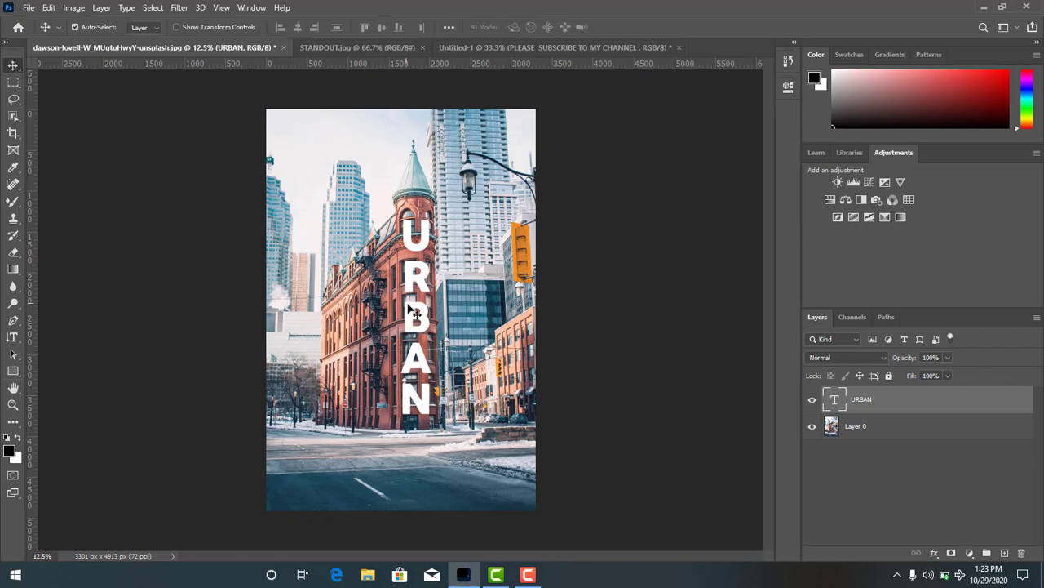
pyautogui.moveTo(415, 311); pyautogui.dragTo(415, 318)
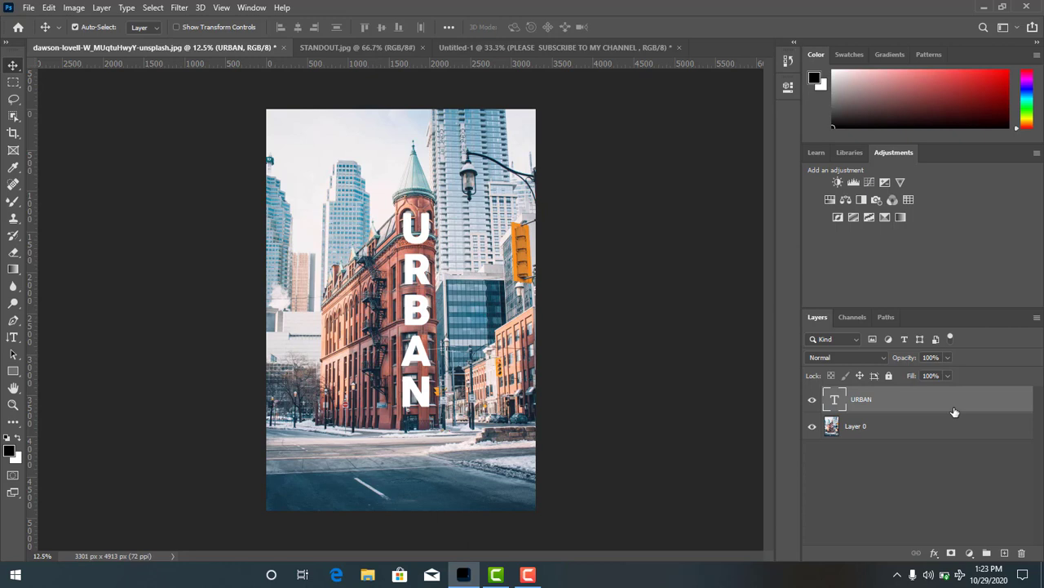
pyautogui.click(935, 554)
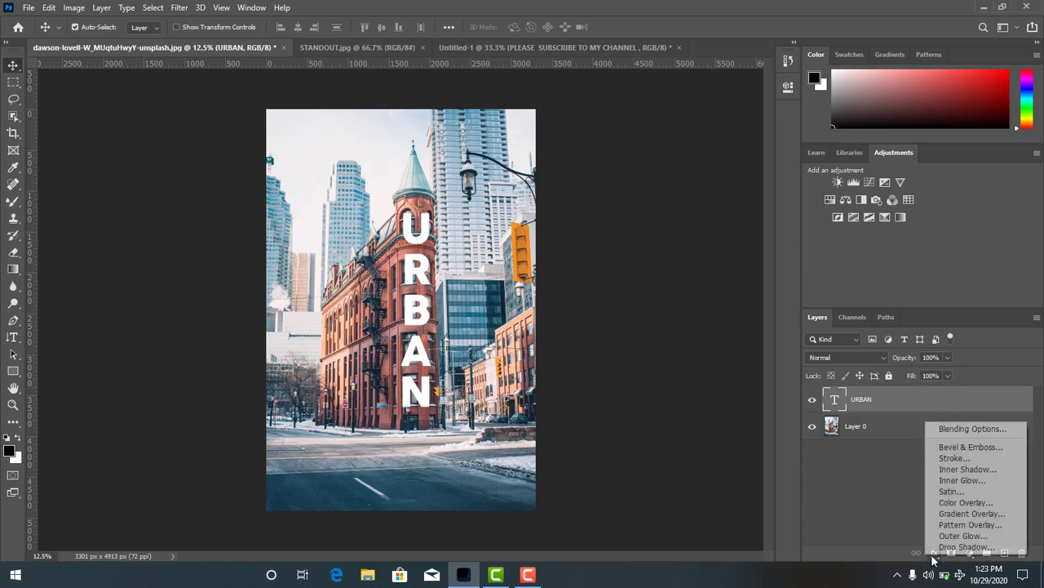
pyautogui.click(945, 547)
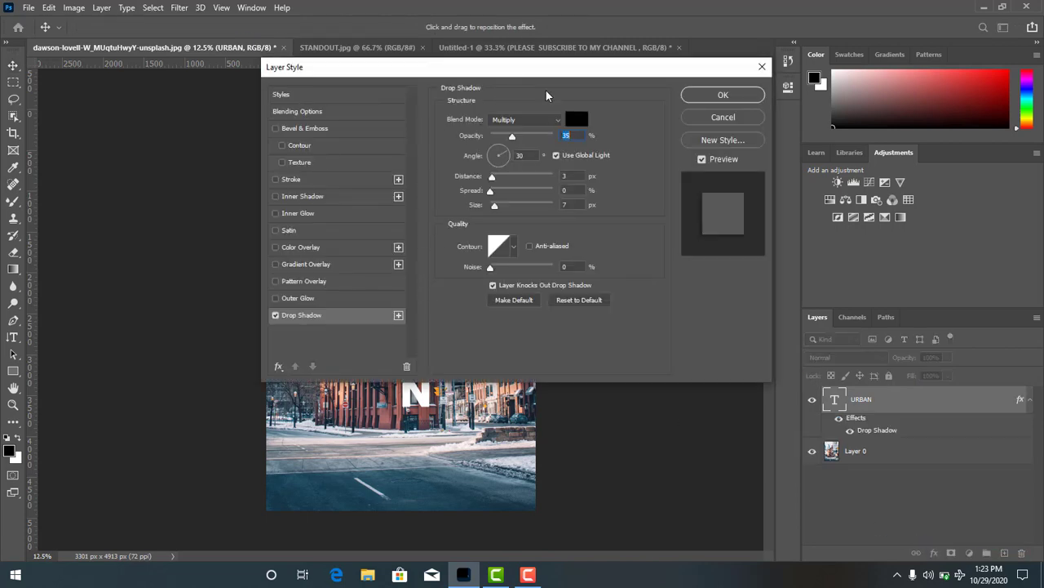
pyautogui.moveTo(517, 70); pyautogui.dragTo(662, 133)
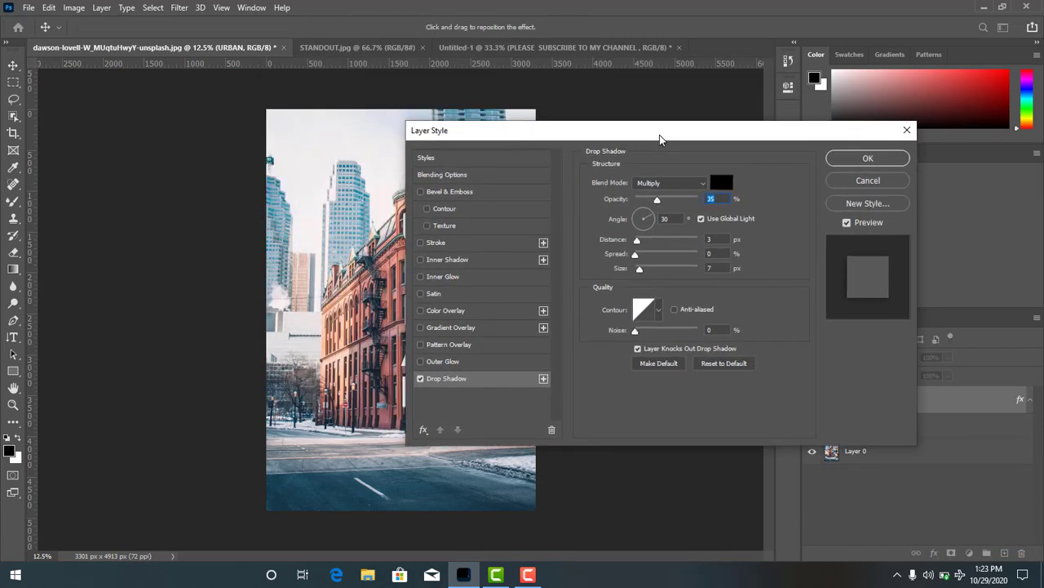
pyautogui.click(421, 243)
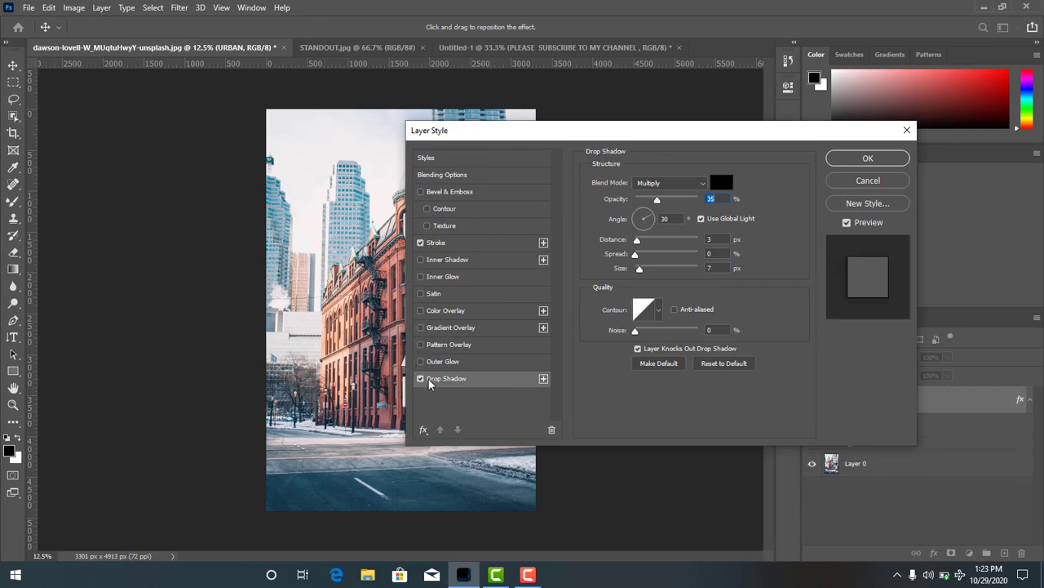
pyautogui.click(846, 163)
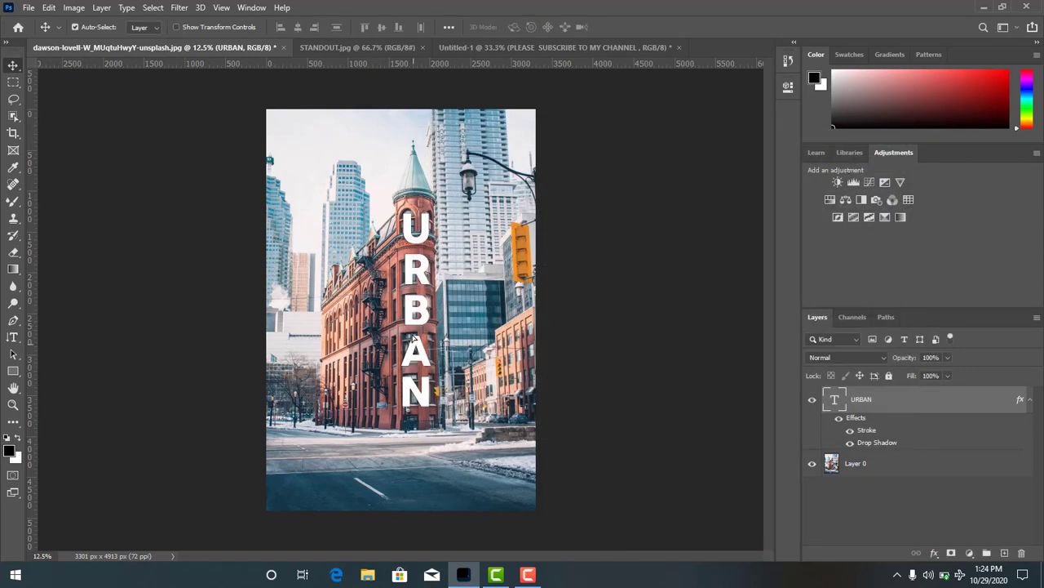
# Step: Compare URBAN with effects on and off, trying it on the photo's left side
pyautogui.moveTo(413, 337); pyautogui.dragTo(415, 337)
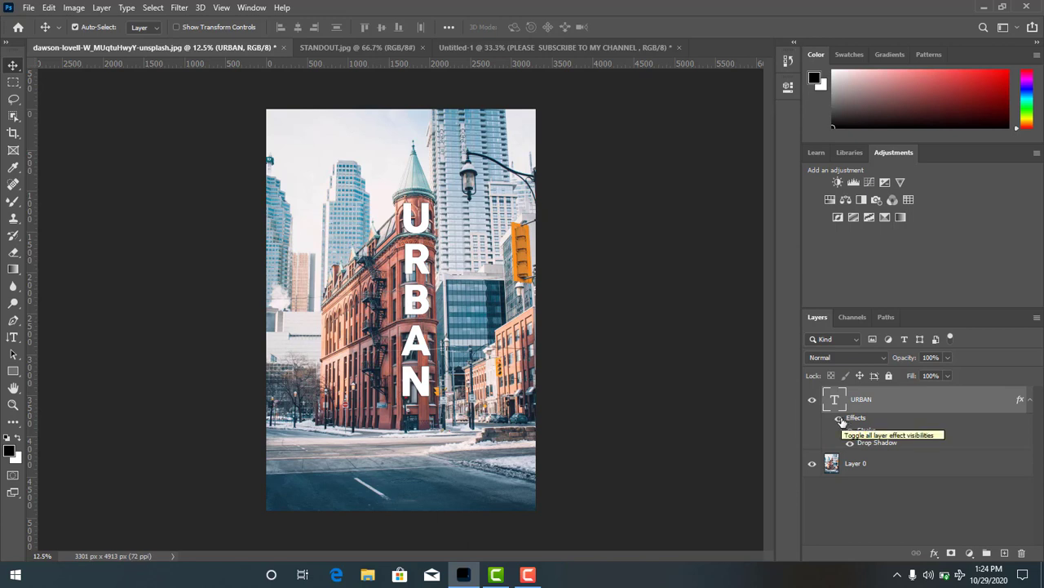
pyautogui.click(840, 418)
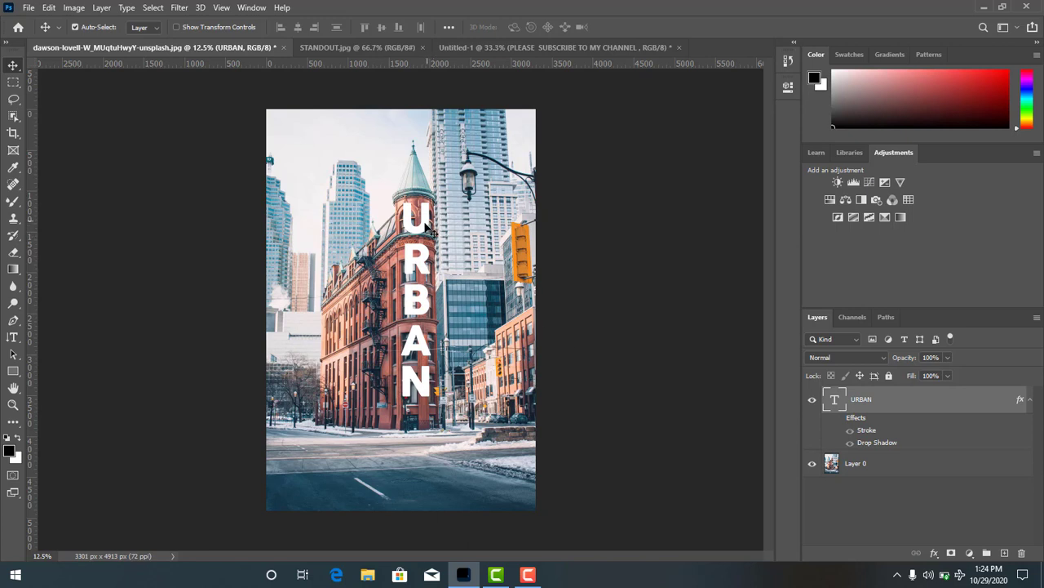
pyautogui.click(839, 418)
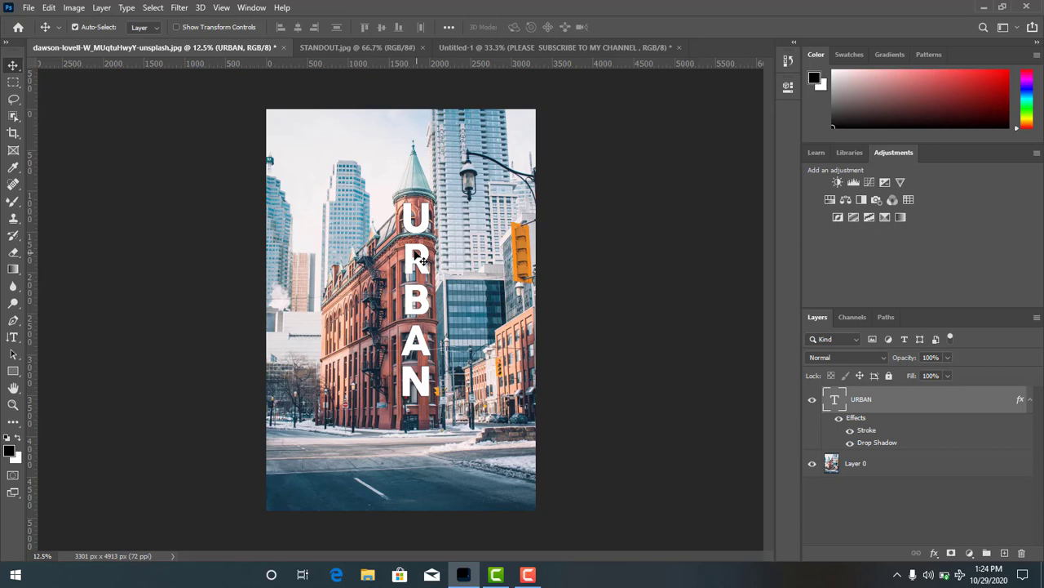
pyautogui.moveTo(418, 260); pyautogui.dragTo(288, 194)
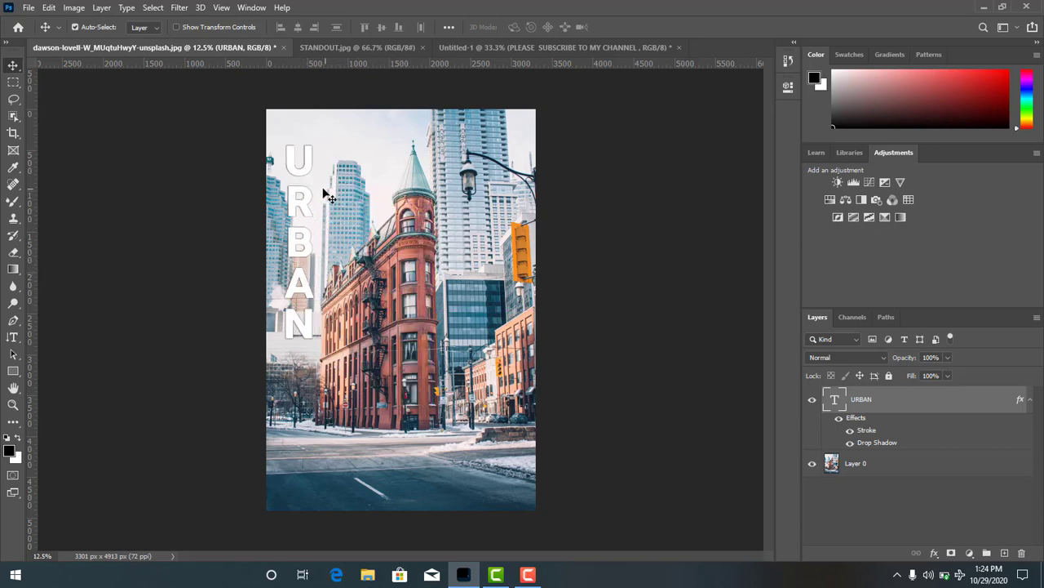
pyautogui.click(843, 421)
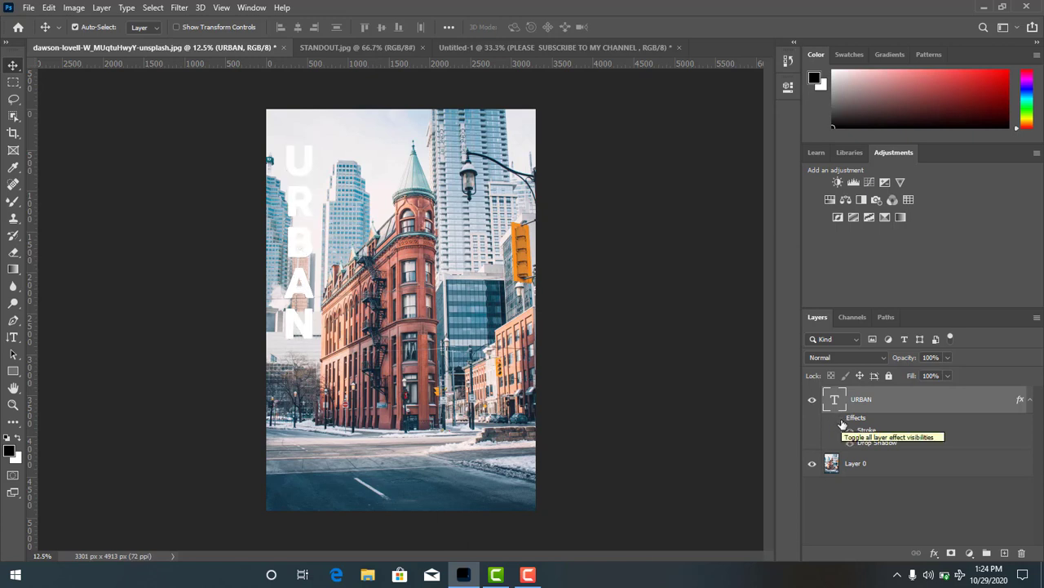
# Step: Toggle the effects again, then undo the stroke, drop shadow and recent moves
pyautogui.click(843, 421)
pyautogui.click(843, 421)
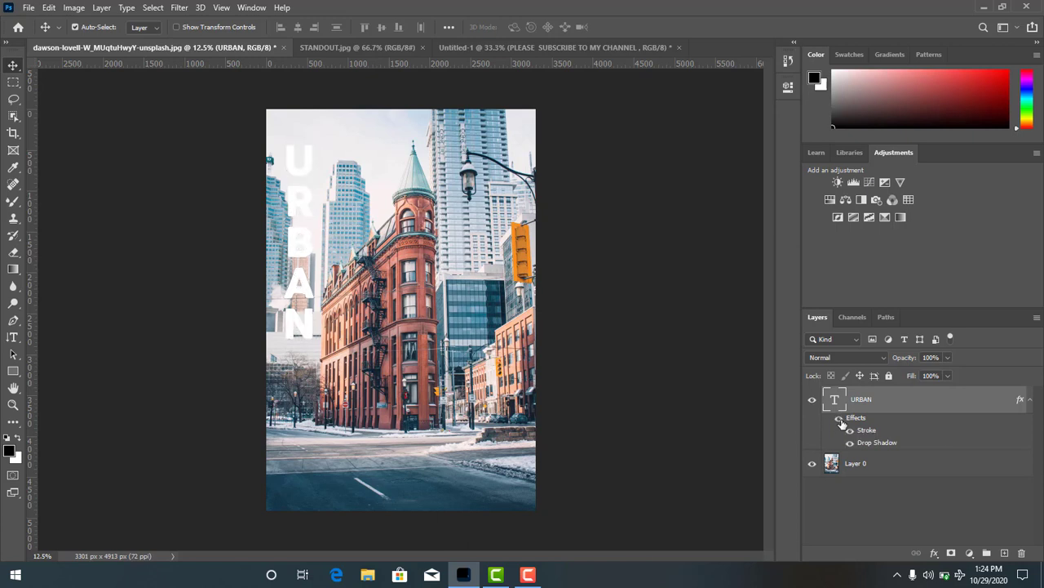
pyautogui.click(841, 421)
pyautogui.click(841, 421)
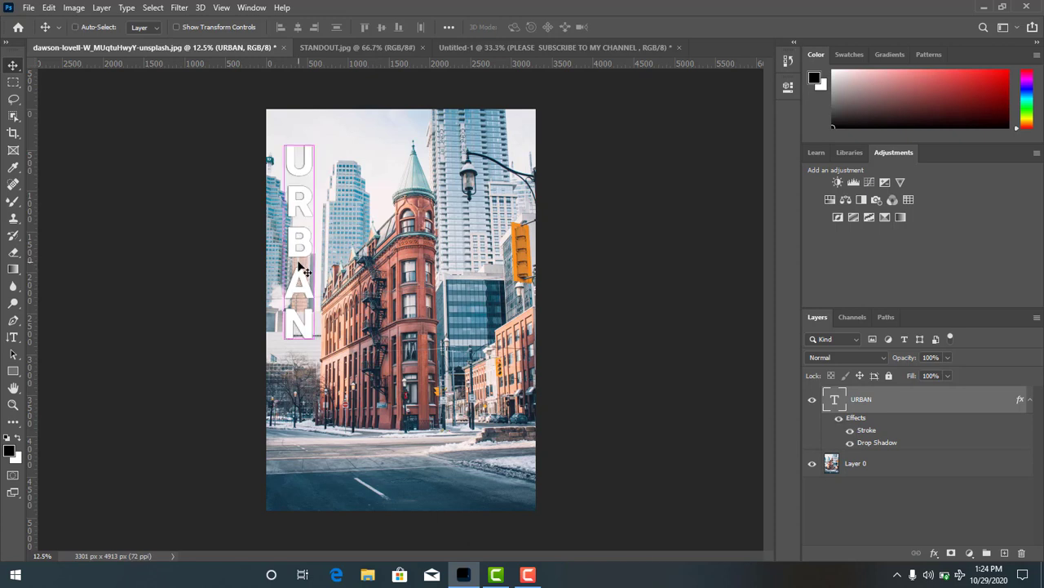
pyautogui.press('ctrl')
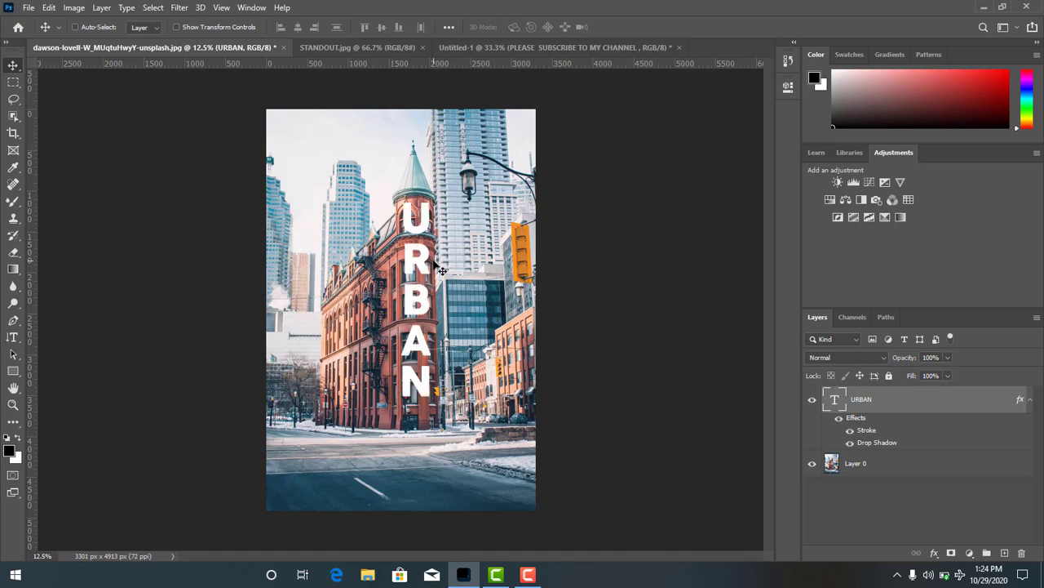
pyautogui.press('ctrl')
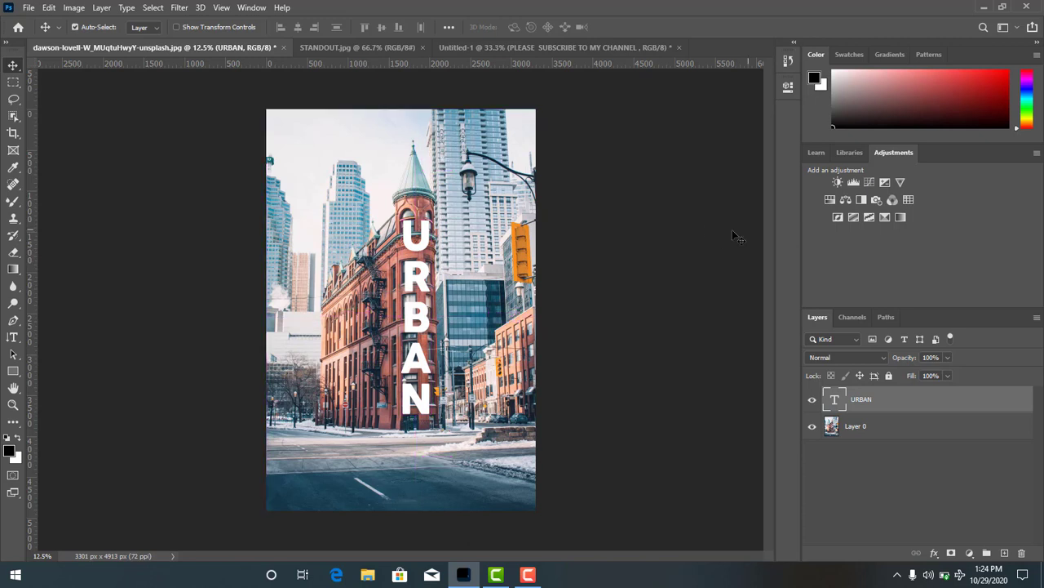
# Step: Select all the URBAN lettering, recolour it to orange-yellow ffba00, and commit the edit
pyautogui.click(654, 240)
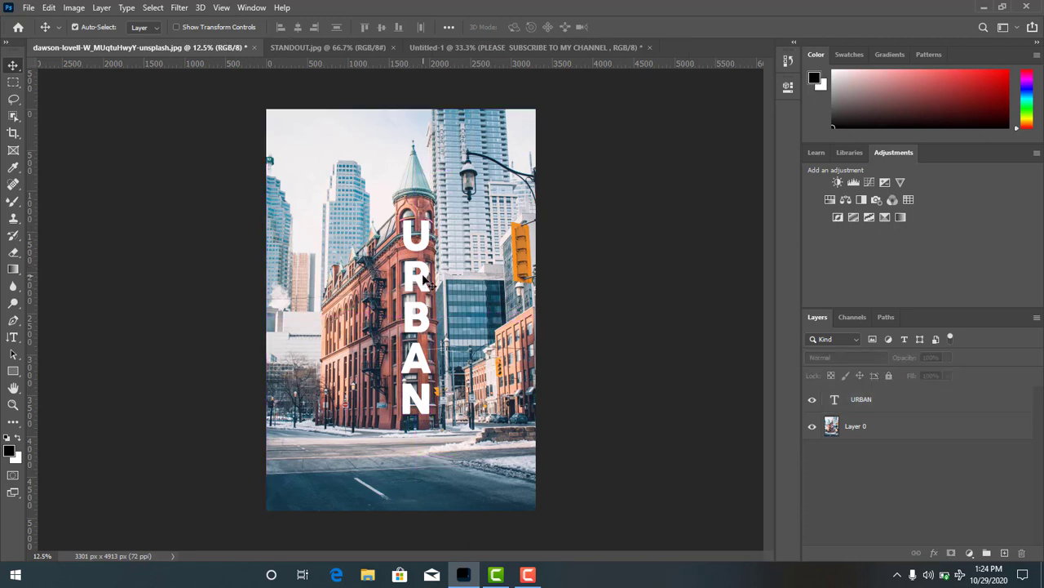
pyautogui.click(930, 407)
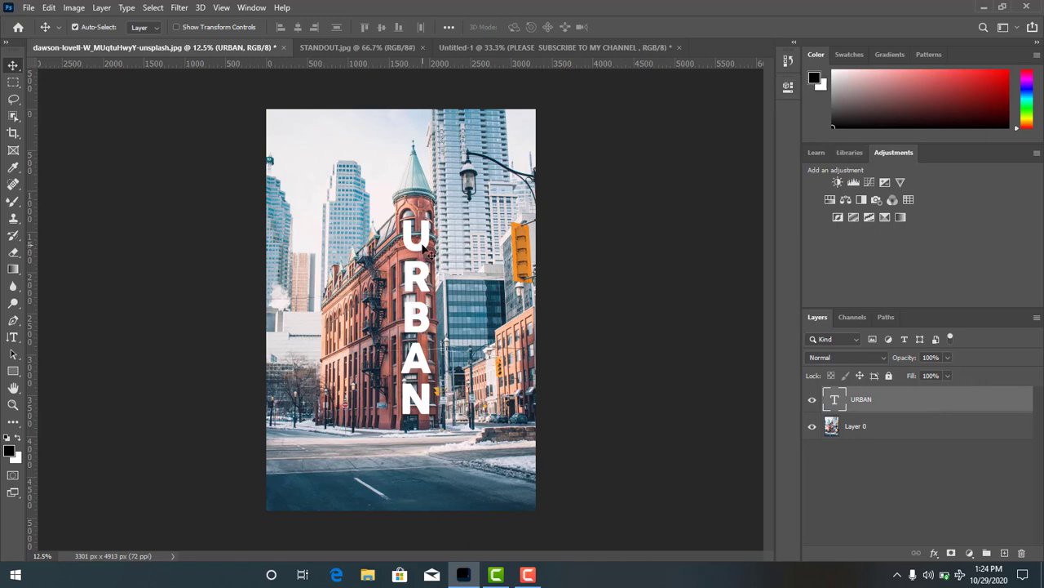
pyautogui.doubleClick(426, 400)
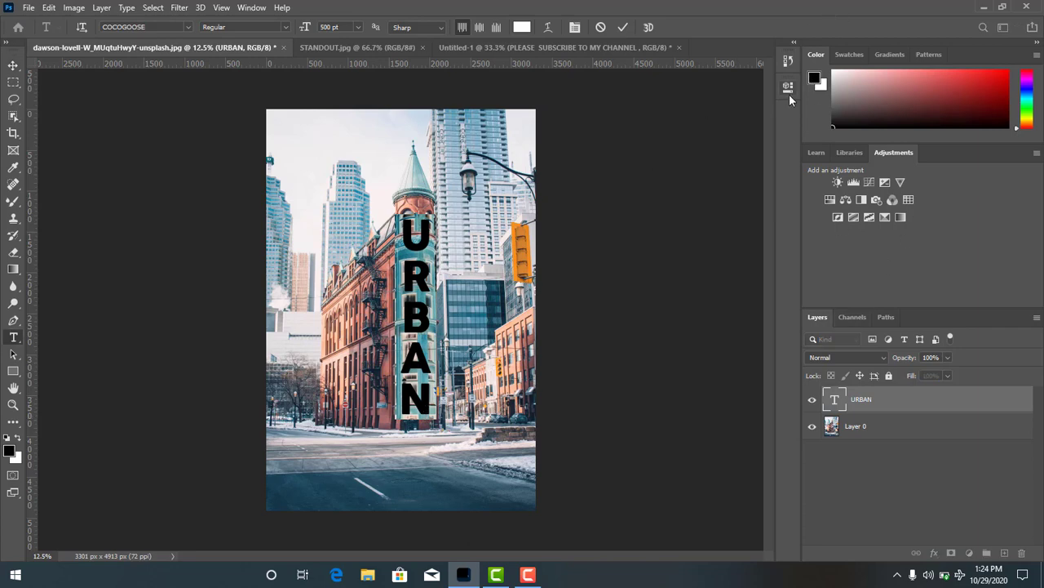
pyautogui.click(789, 94)
pyautogui.scroll(-1, 712, 237)
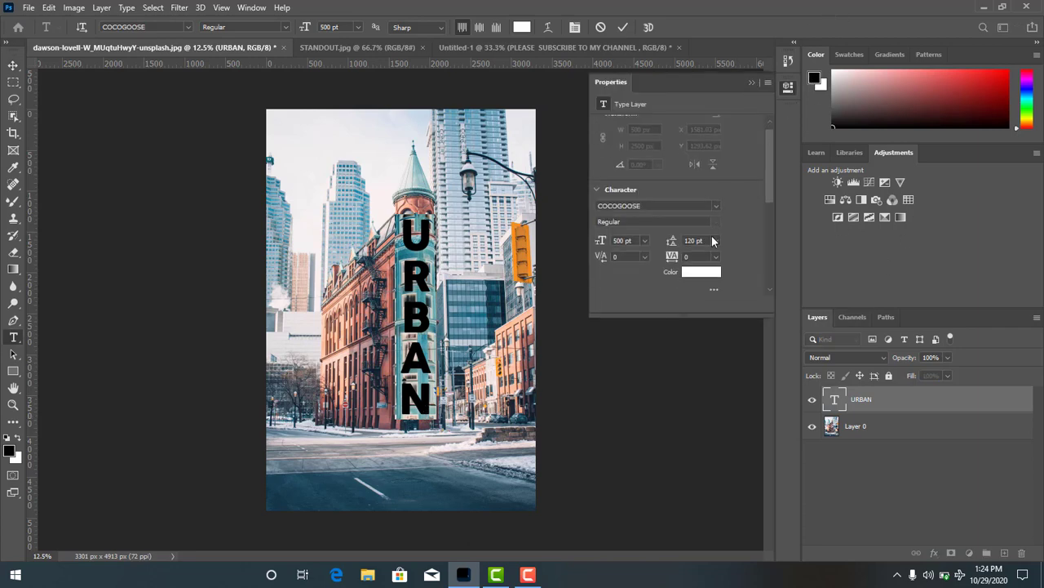
pyautogui.click(701, 274)
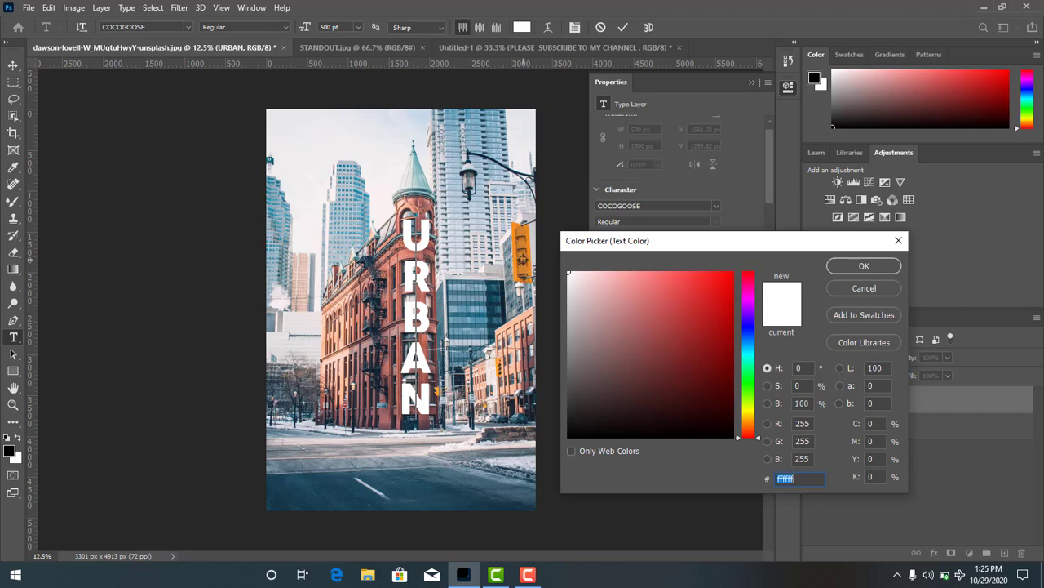
pyautogui.click(749, 417)
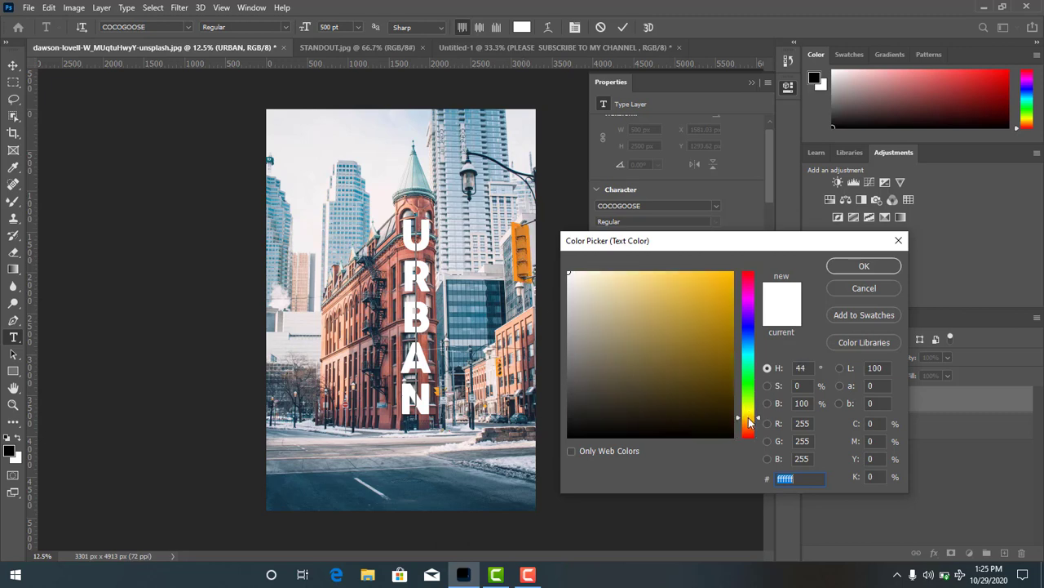
pyautogui.click(732, 274)
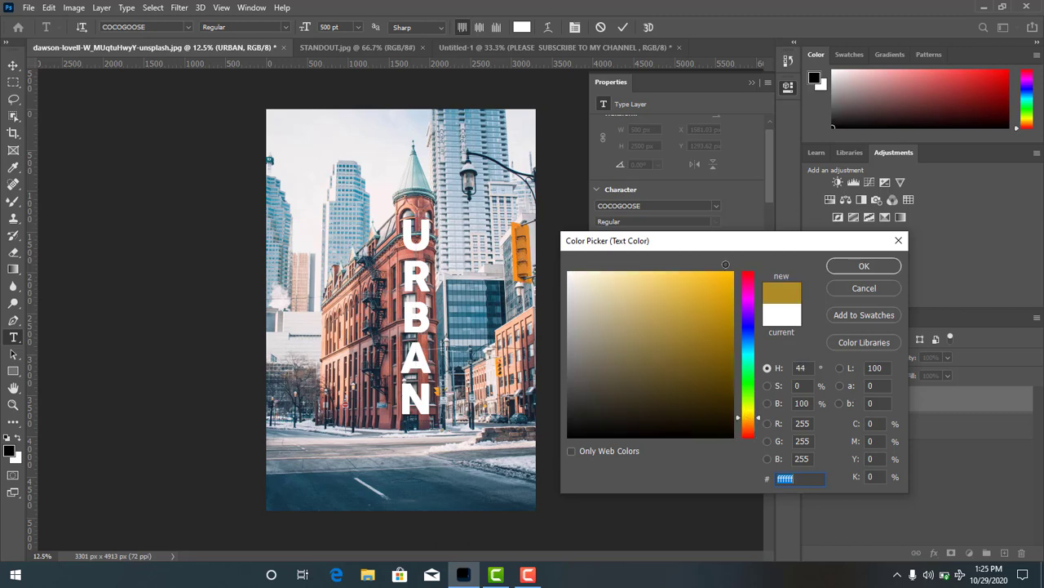
pyautogui.click(843, 272)
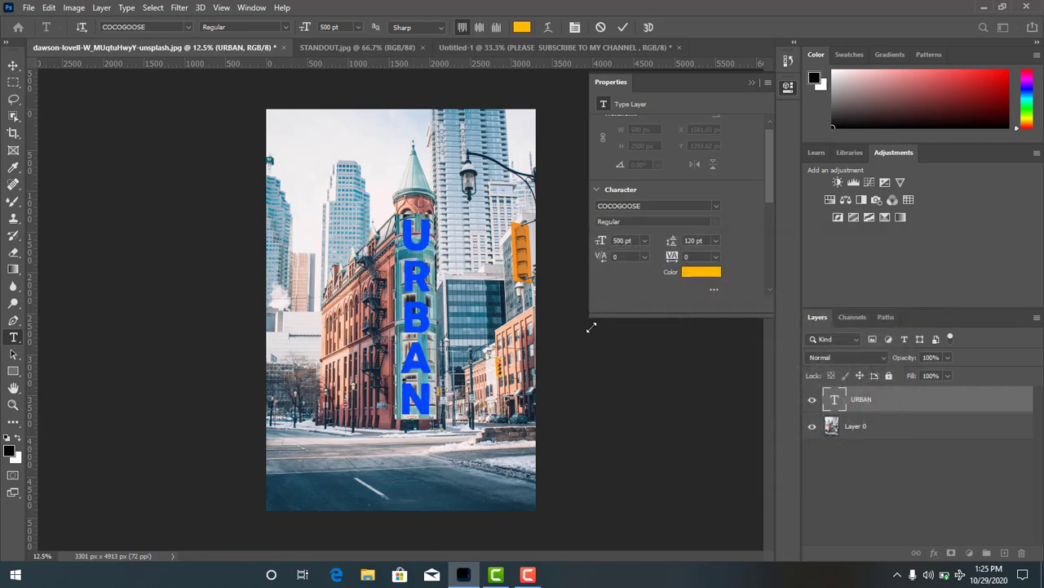
pyautogui.hotkey('ctrl', 'Return')
pyautogui.press('v')
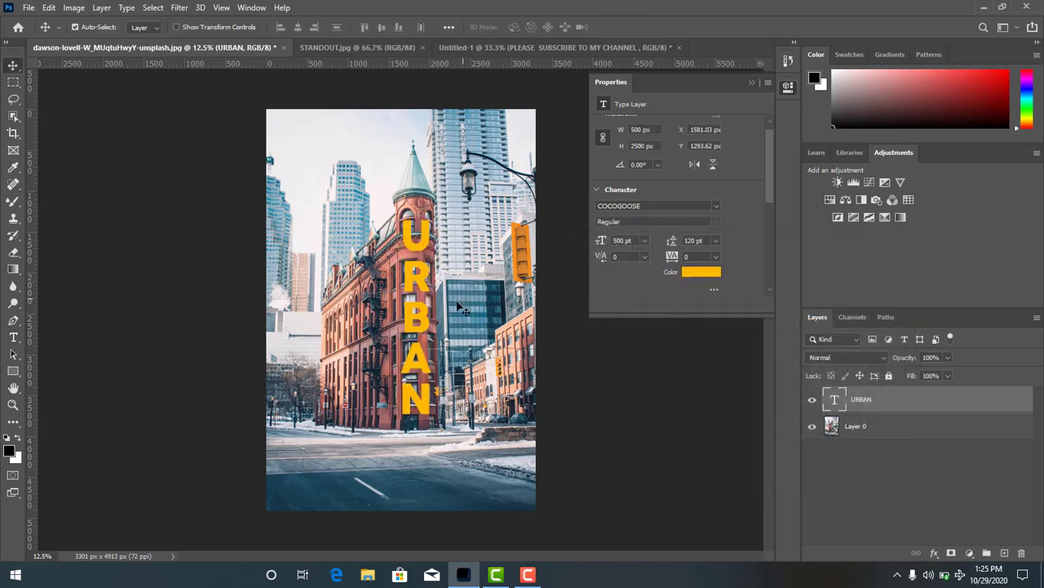
# Step: Try the orange URBAN text on the left, then return it to the red corner building and nudge it up
pyautogui.moveTo(417, 314)
pyautogui.mouseDown()
pyautogui.moveTo(303, 267)
pyautogui.moveTo(310, 261)
pyautogui.mouseUp()
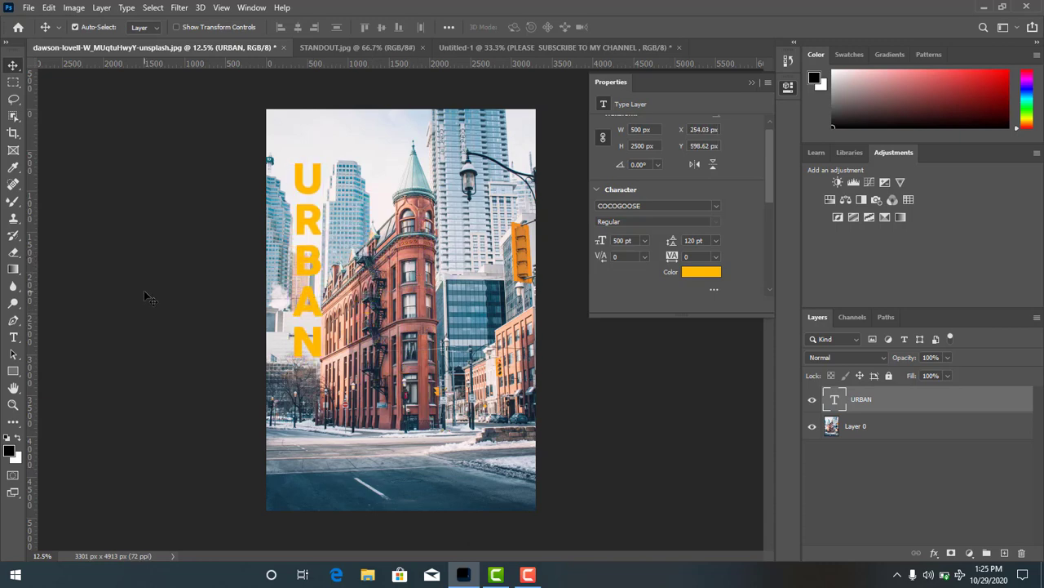
pyautogui.moveTo(298, 314)
pyautogui.mouseDown()
pyautogui.moveTo(416, 379)
pyautogui.moveTo(405, 410)
pyautogui.mouseUp()
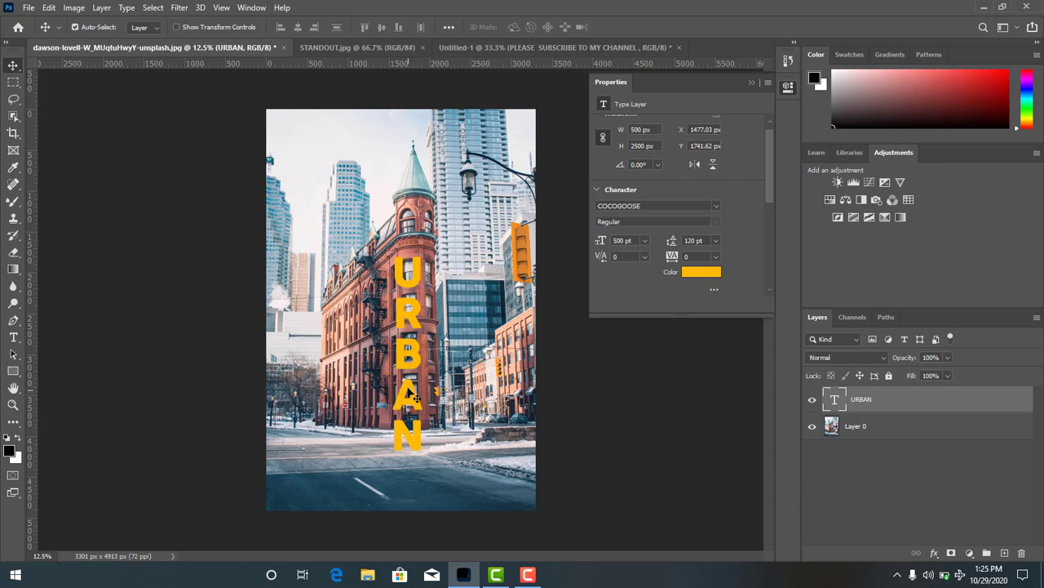
pyautogui.moveTo(413, 385); pyautogui.dragTo(421, 353)
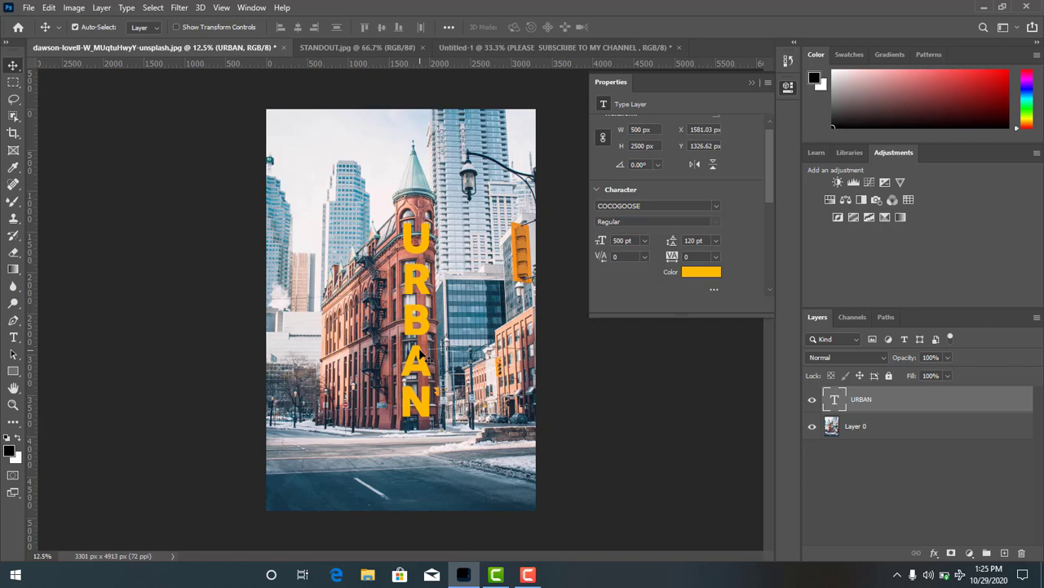